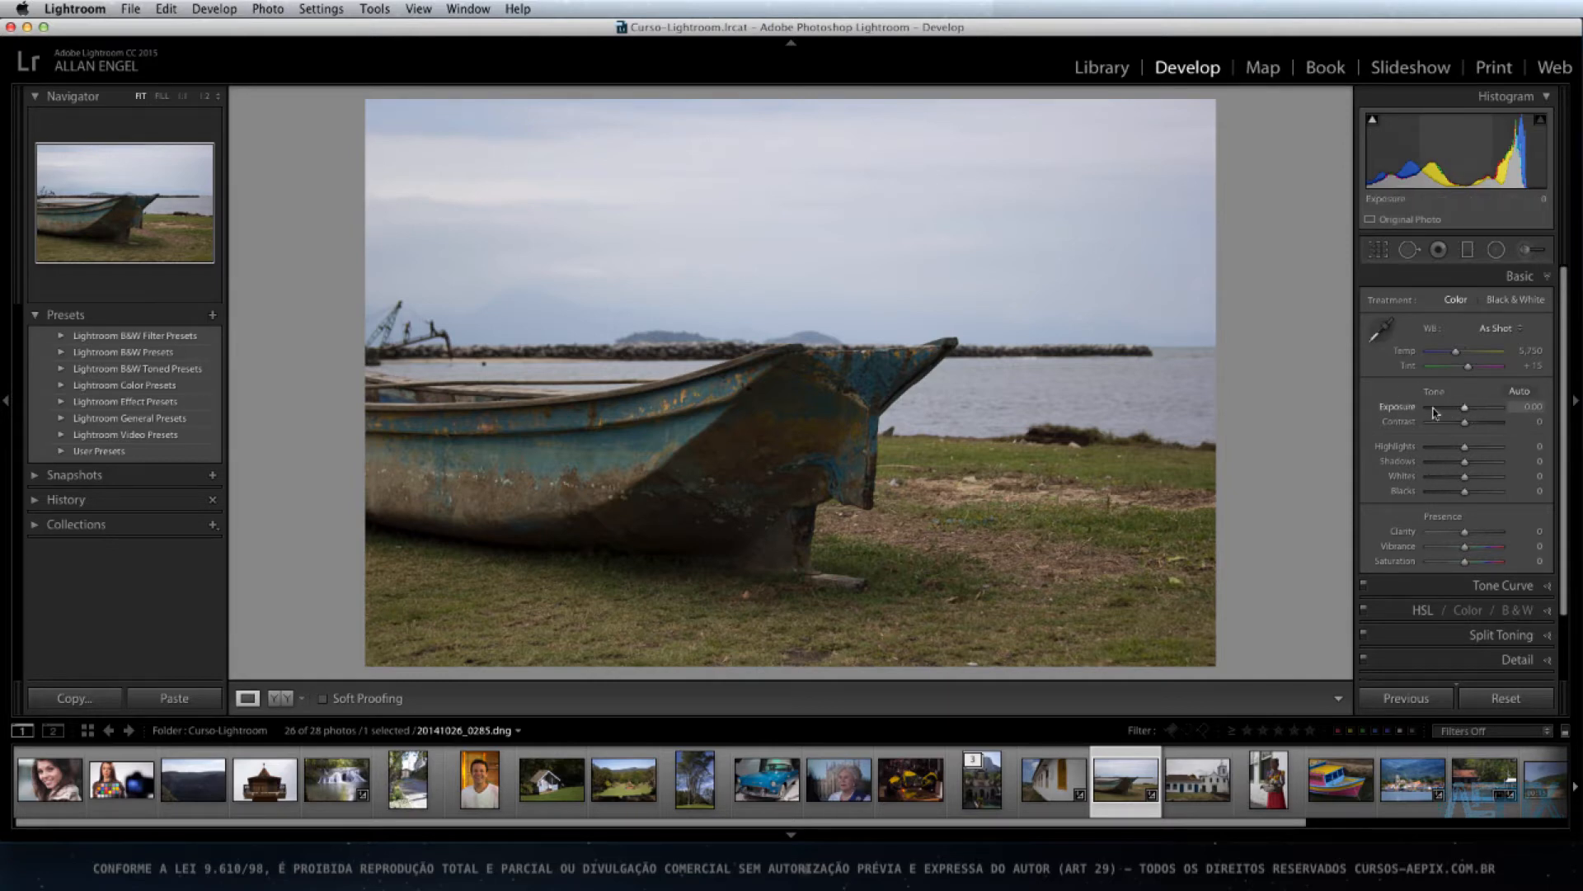
Try raising the whole photo's exposure to +1.10 and undo the change
drag(1465, 415, 1473, 410)
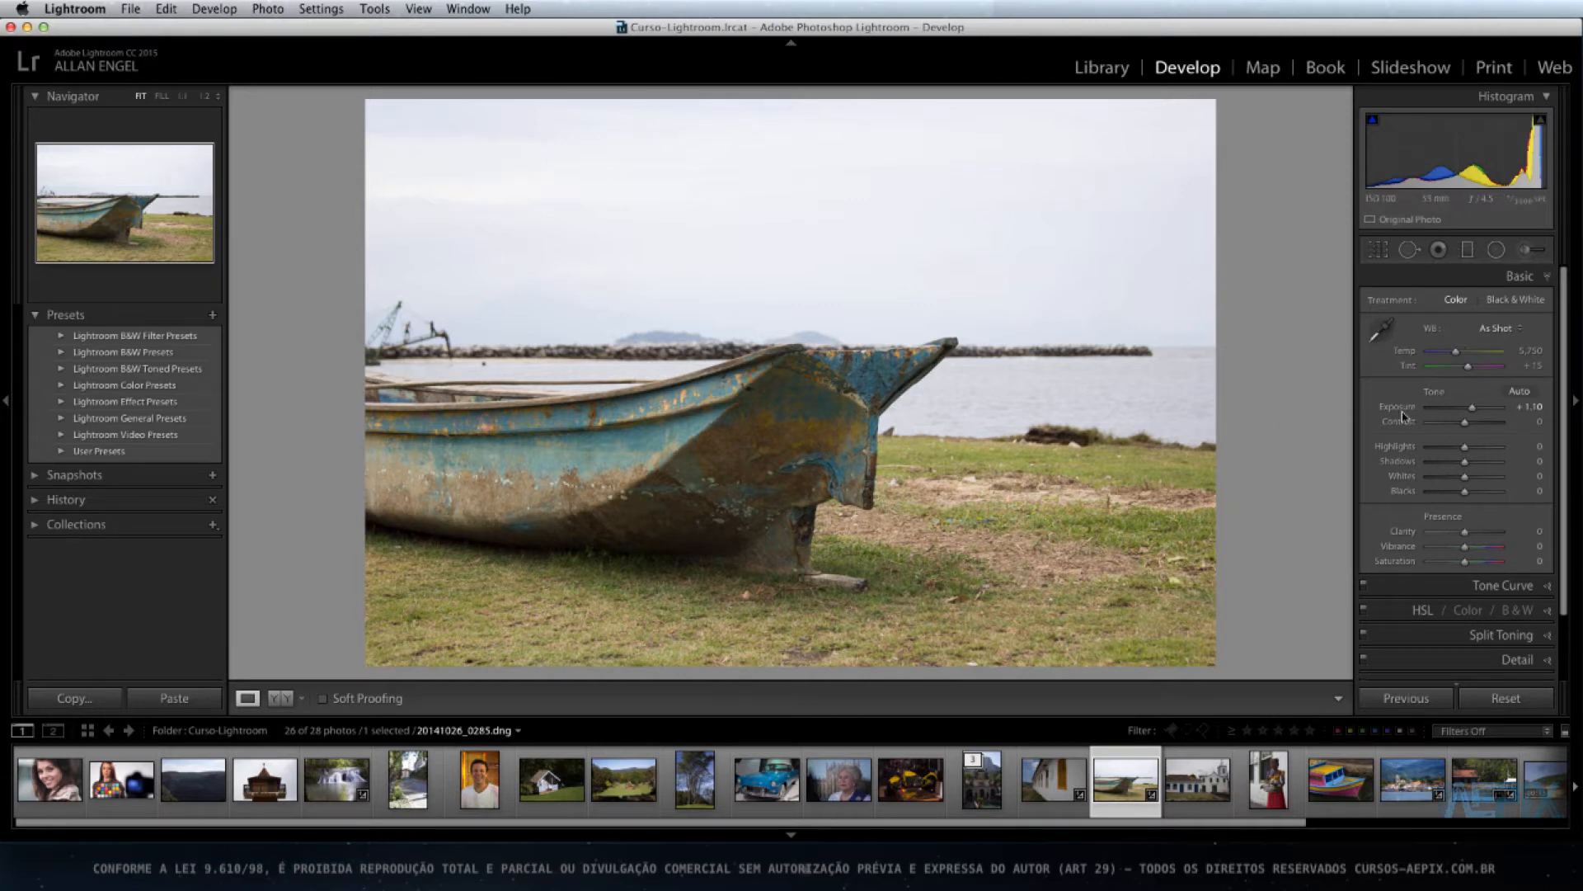
key(super+z)
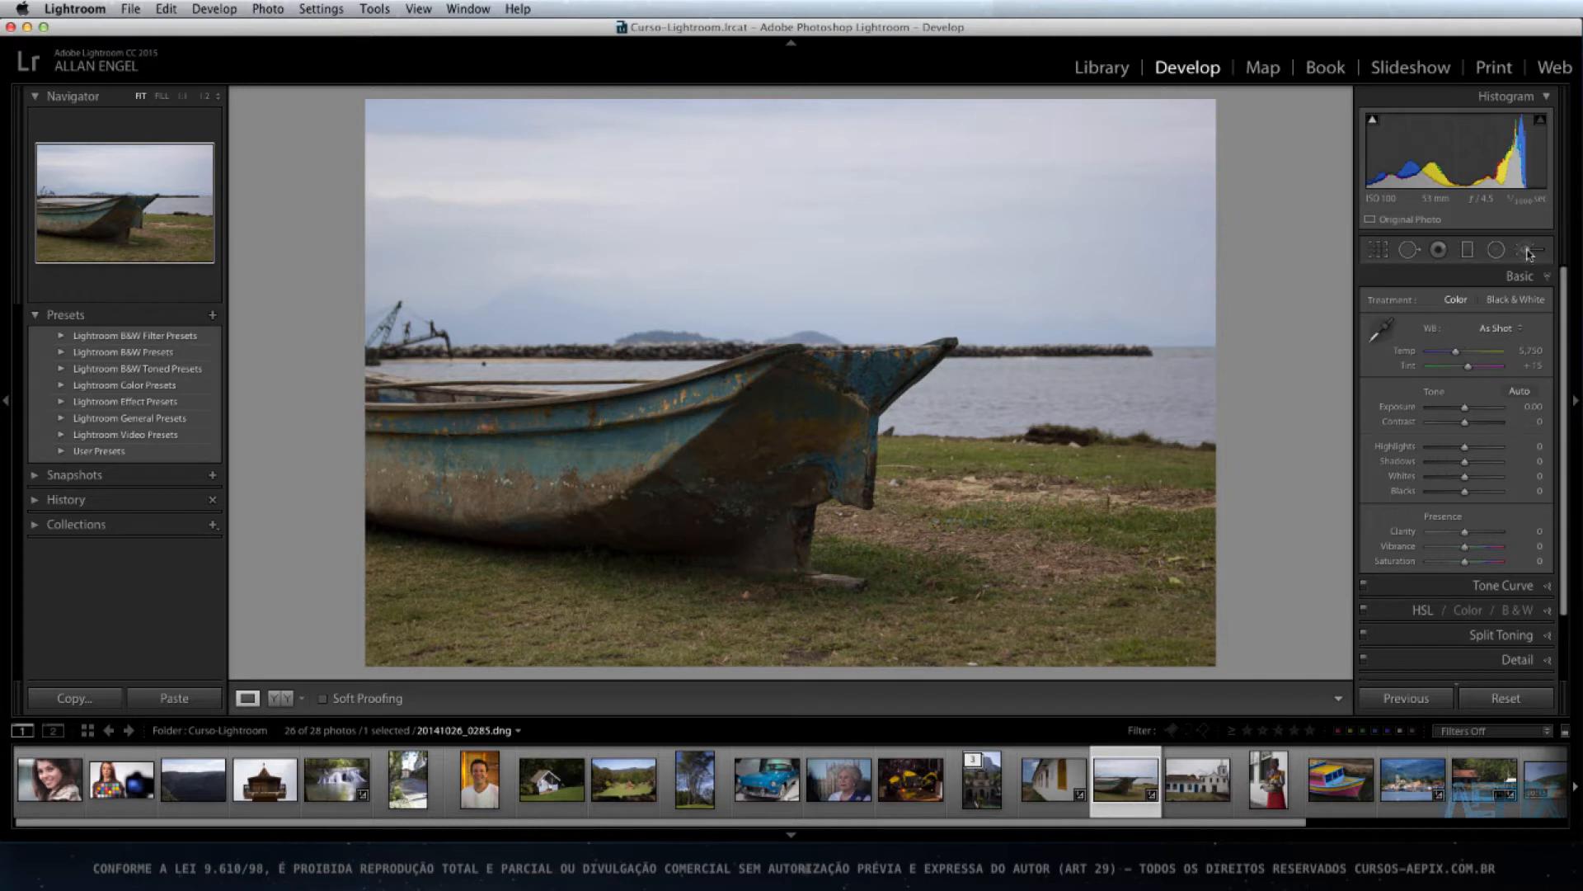
Activate the Adjustment Brush, compare brushes A and B, and set brush A's size to 14
click(1528, 250)
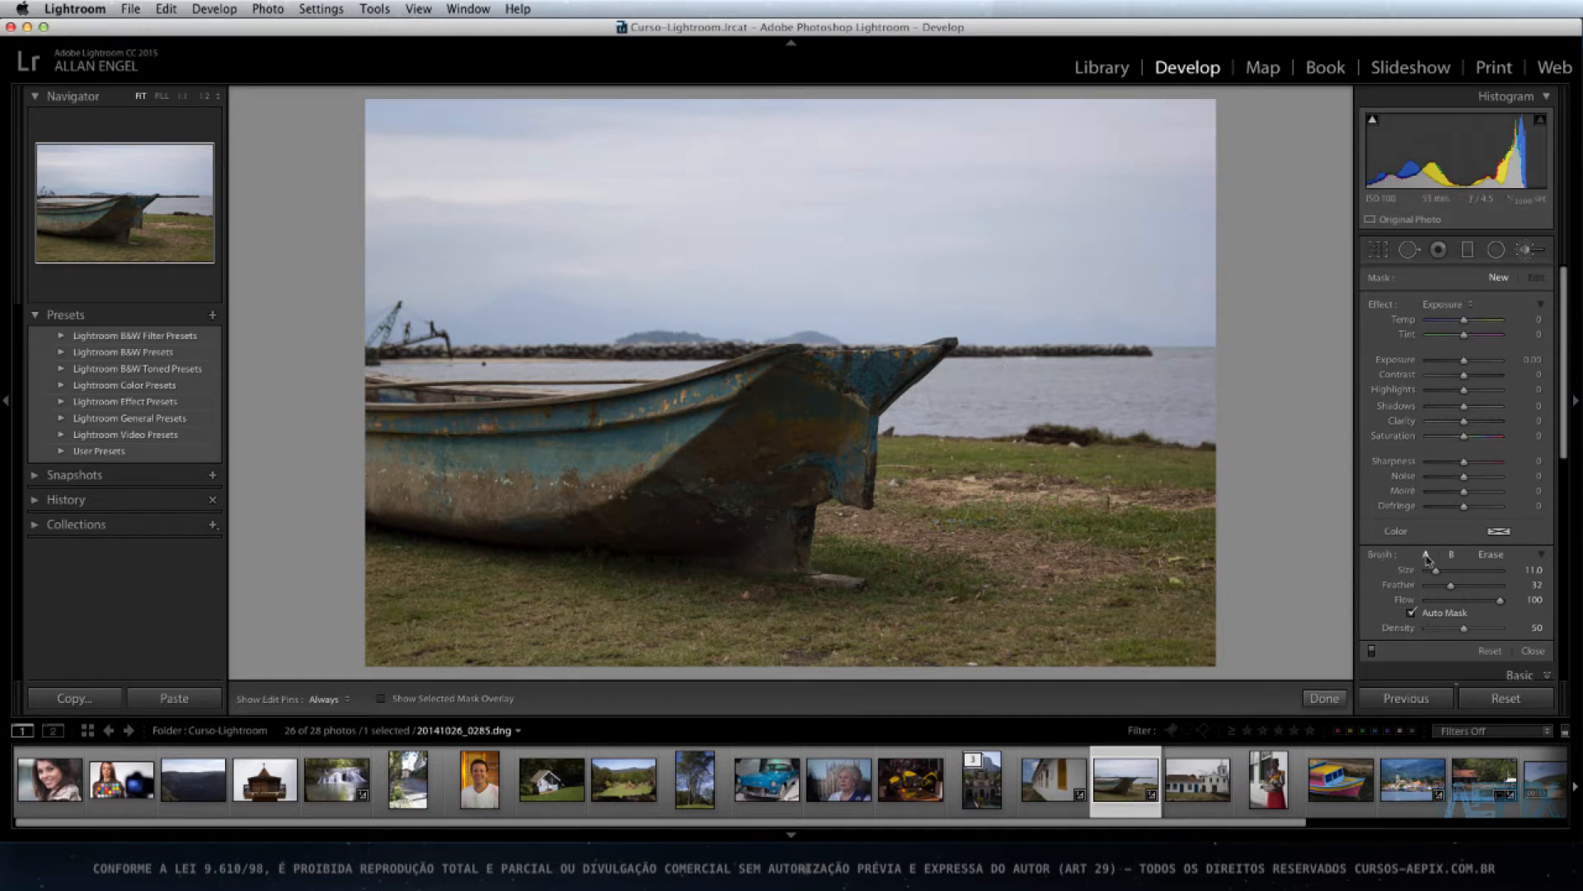
click(1452, 555)
click(1427, 557)
click(1451, 555)
click(1427, 557)
drag(1436, 571, 1440, 571)
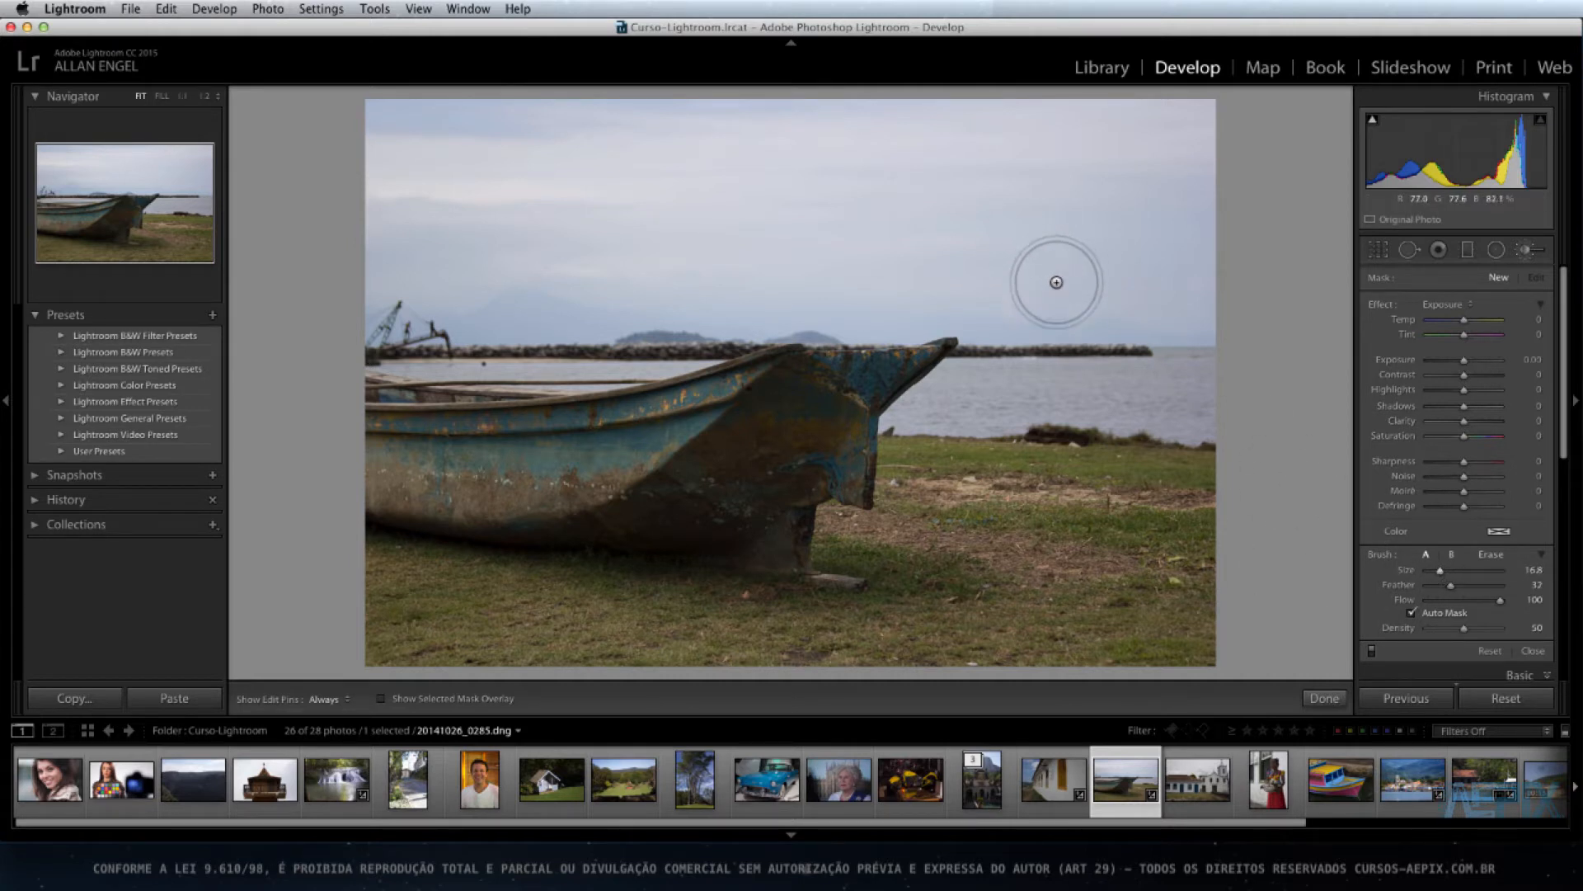
scroll(1041, 290, up, 5)
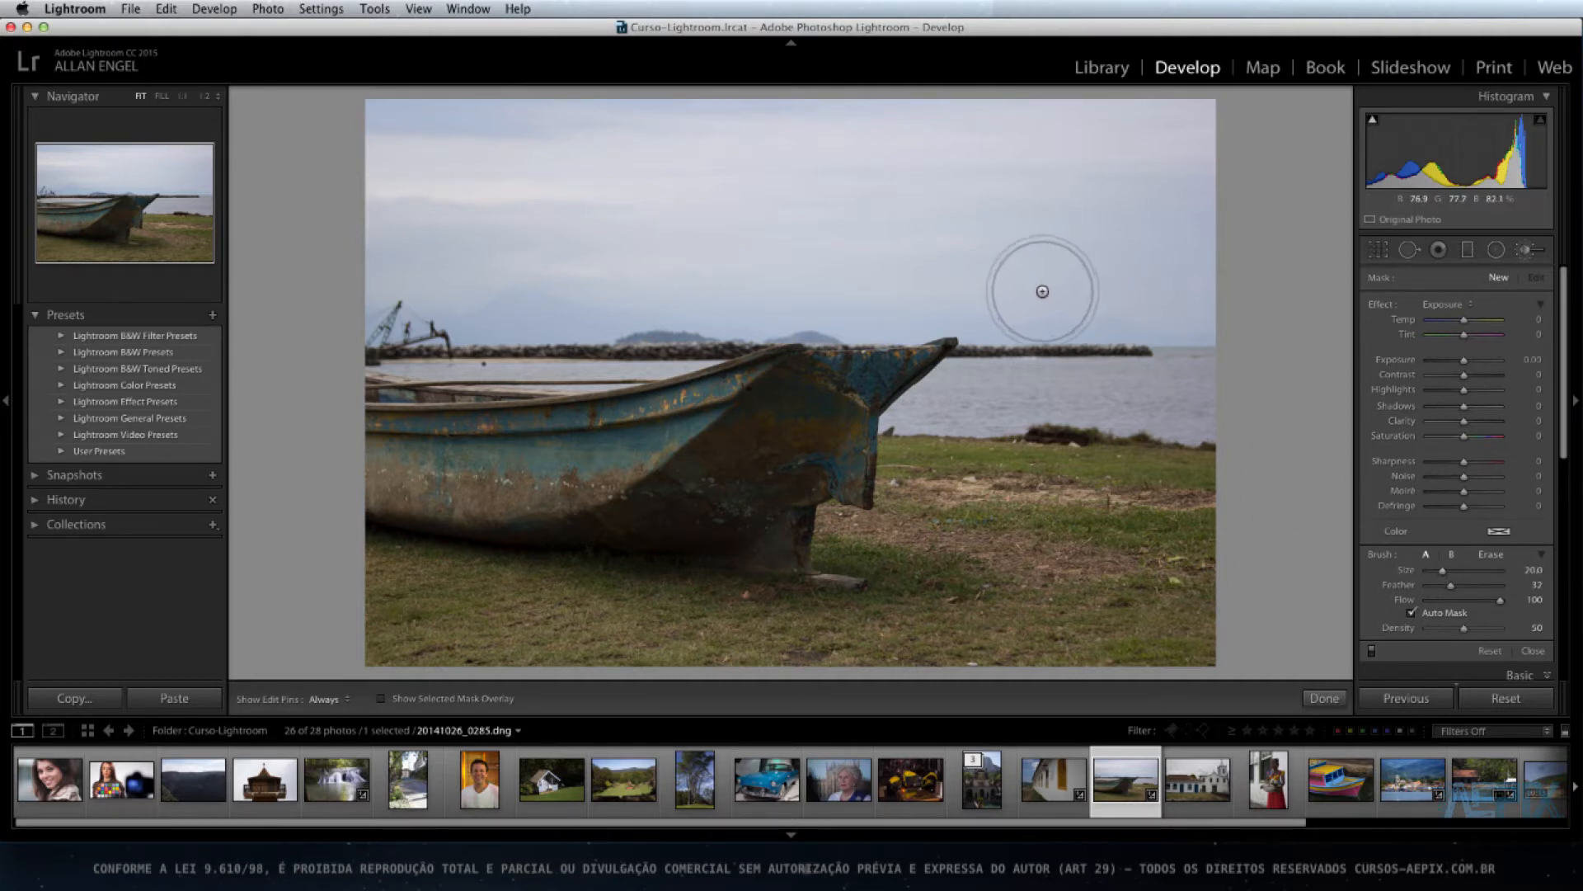
scroll(1043, 293, down, 8)
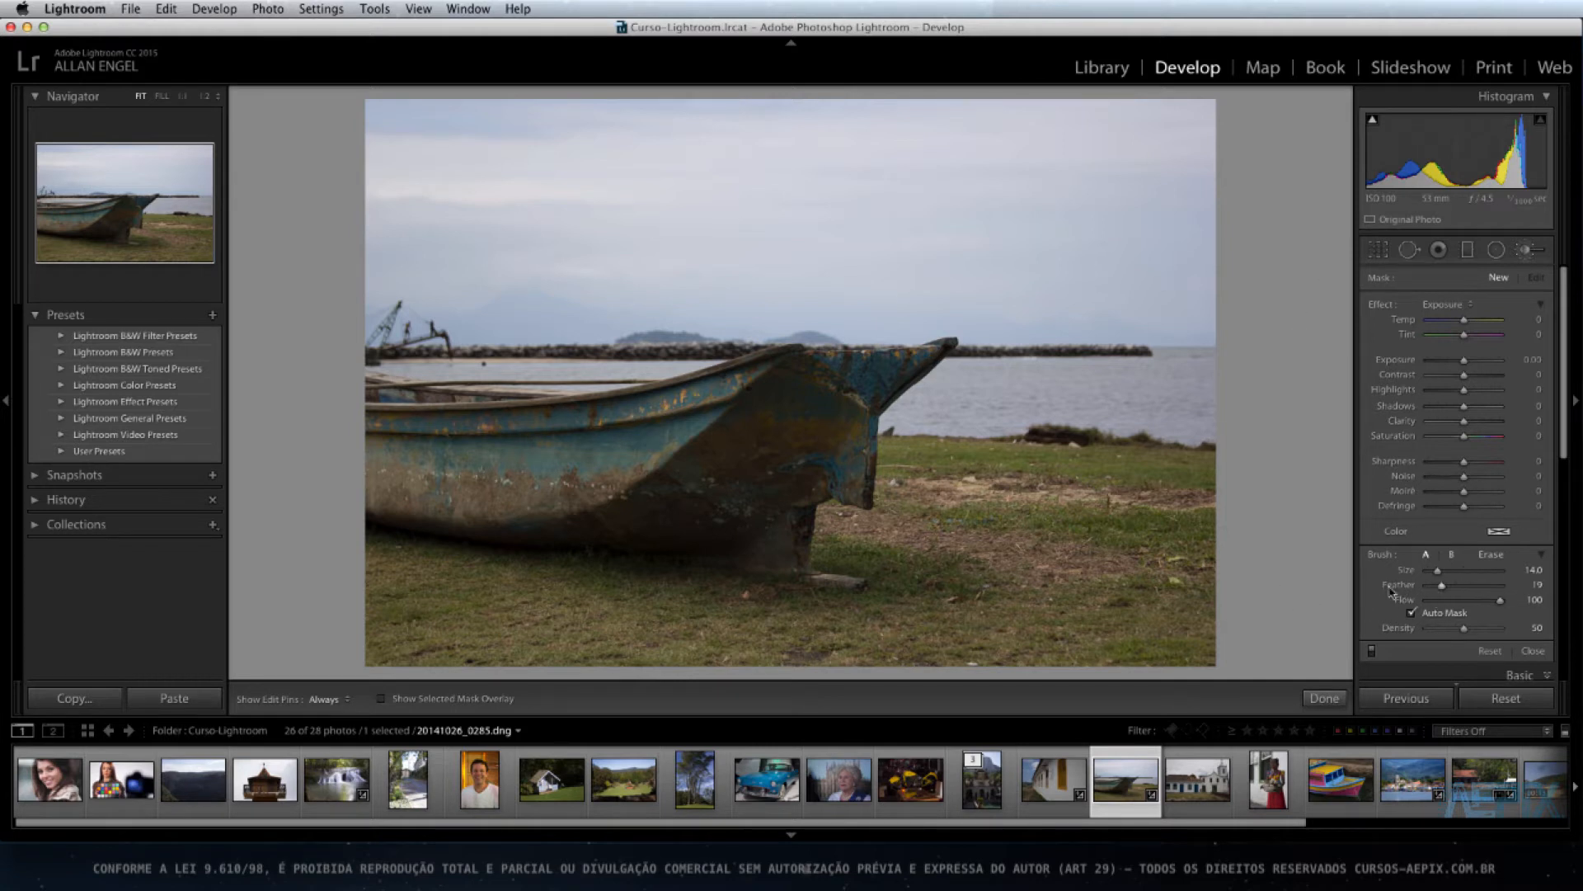
Set the brush's feather to 41 and density to 100, with an exposure effect of 2.10
drag(1391, 590, 1426, 590)
drag(1467, 366, 1476, 368)
drag(1466, 629, 1502, 630)
Paint a test exposure adjustment on the boat's dark bow, preview its mask, and delete the adjustment
mouse_move(805, 408)
mouse_down()
mouse_move(754, 450)
mouse_move(792, 425)
mouse_move(746, 495)
mouse_move(824, 429)
mouse_move(770, 483)
mouse_move(783, 499)
mouse_up()
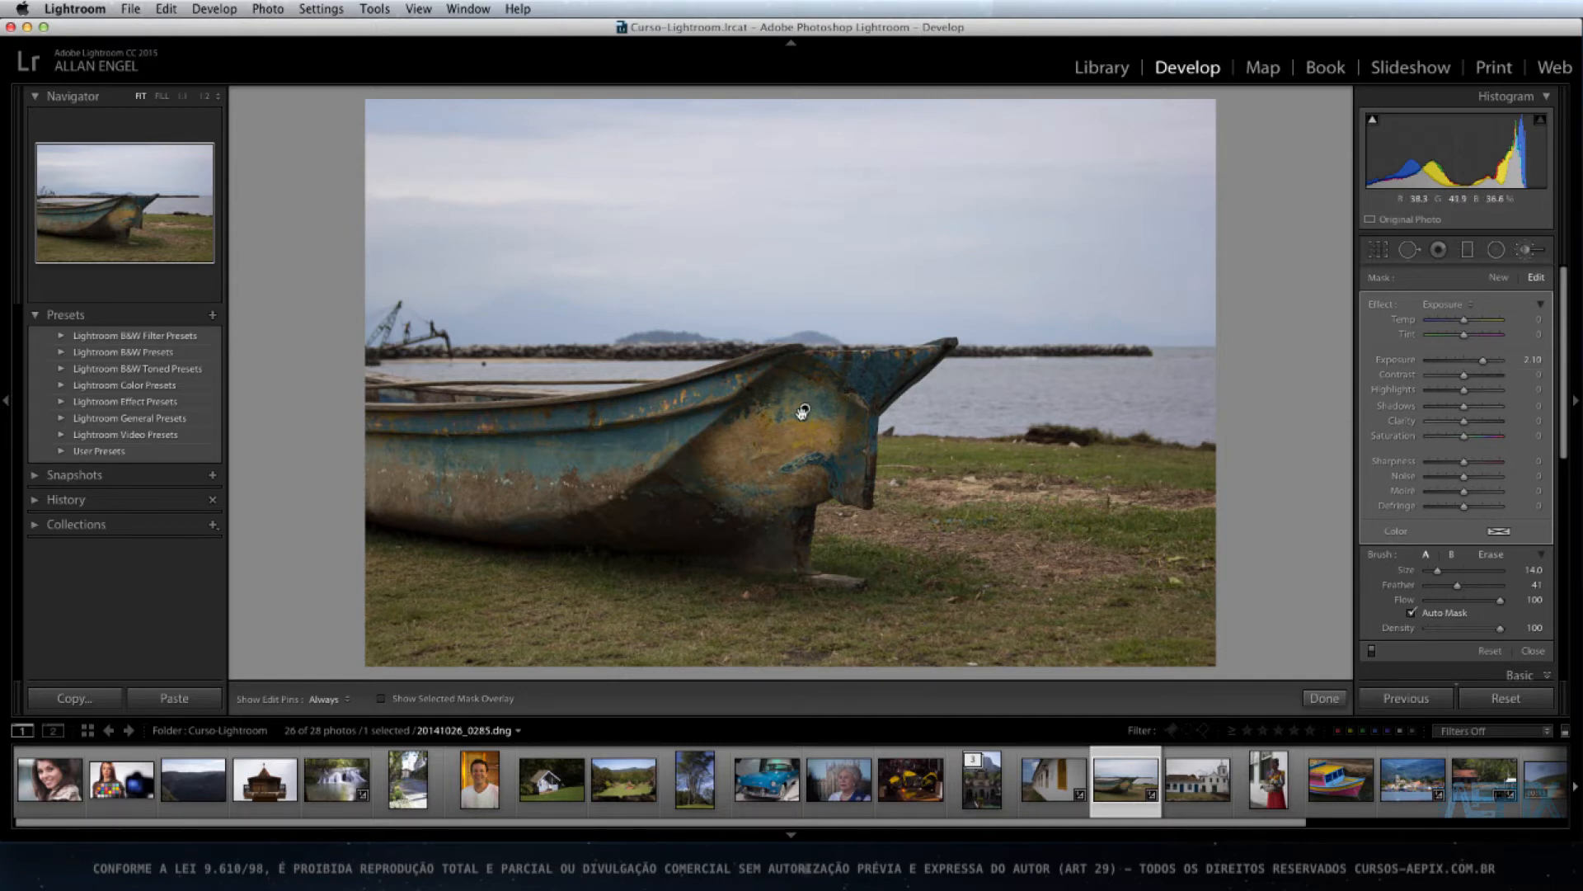
mouse_move(805, 409)
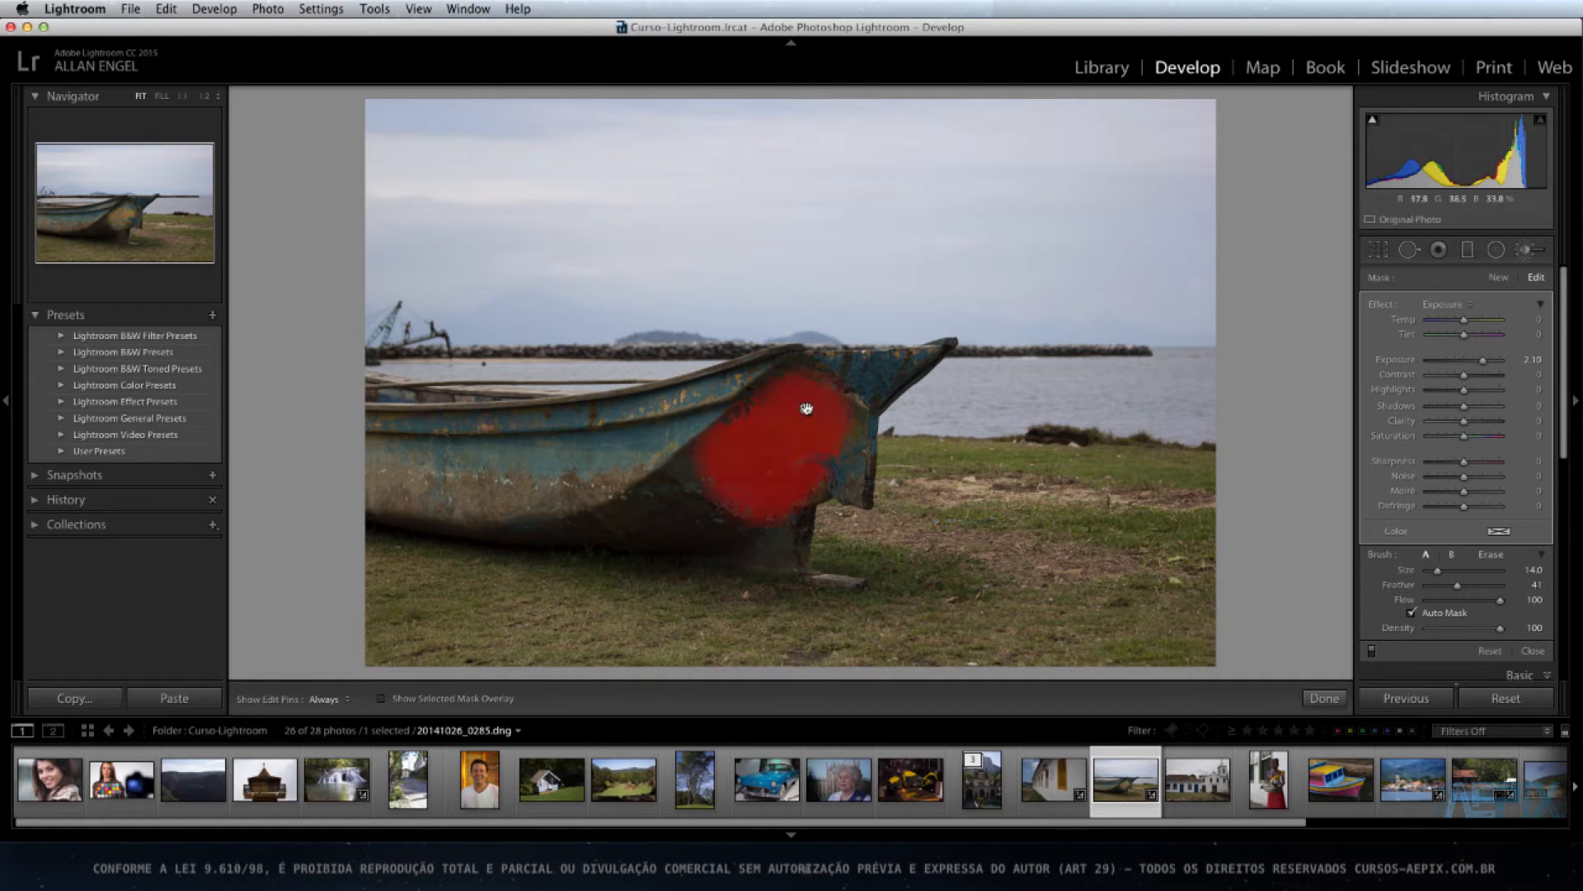
key(Delete)
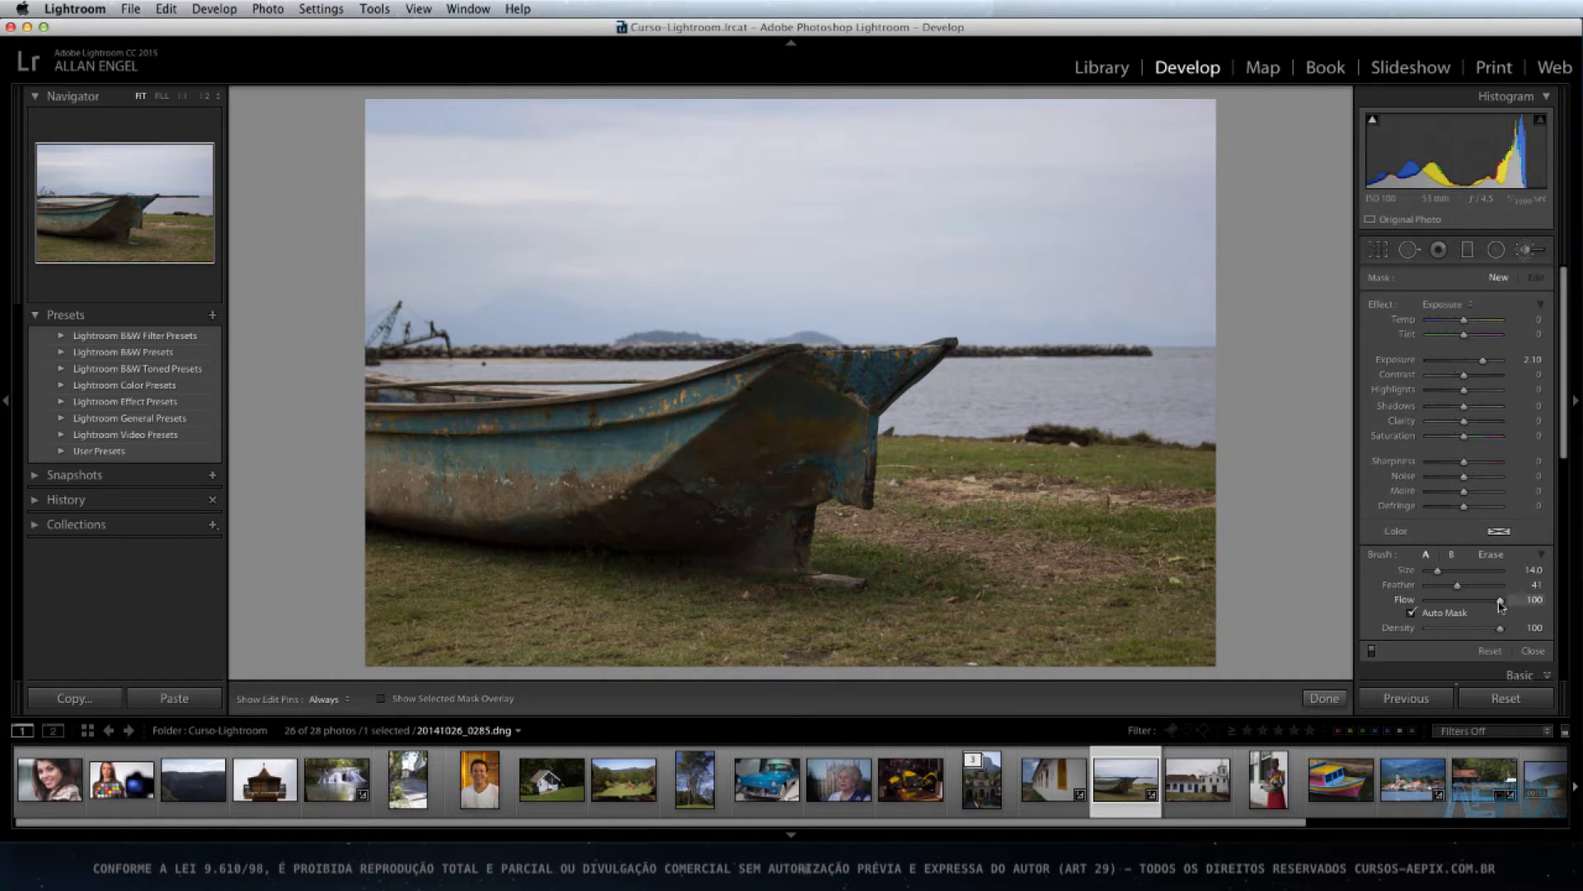
Test the brush on the boat's bow with flow at 49 and delete the resulting adjustment
drag(1498, 608, 1462, 608)
key(h)
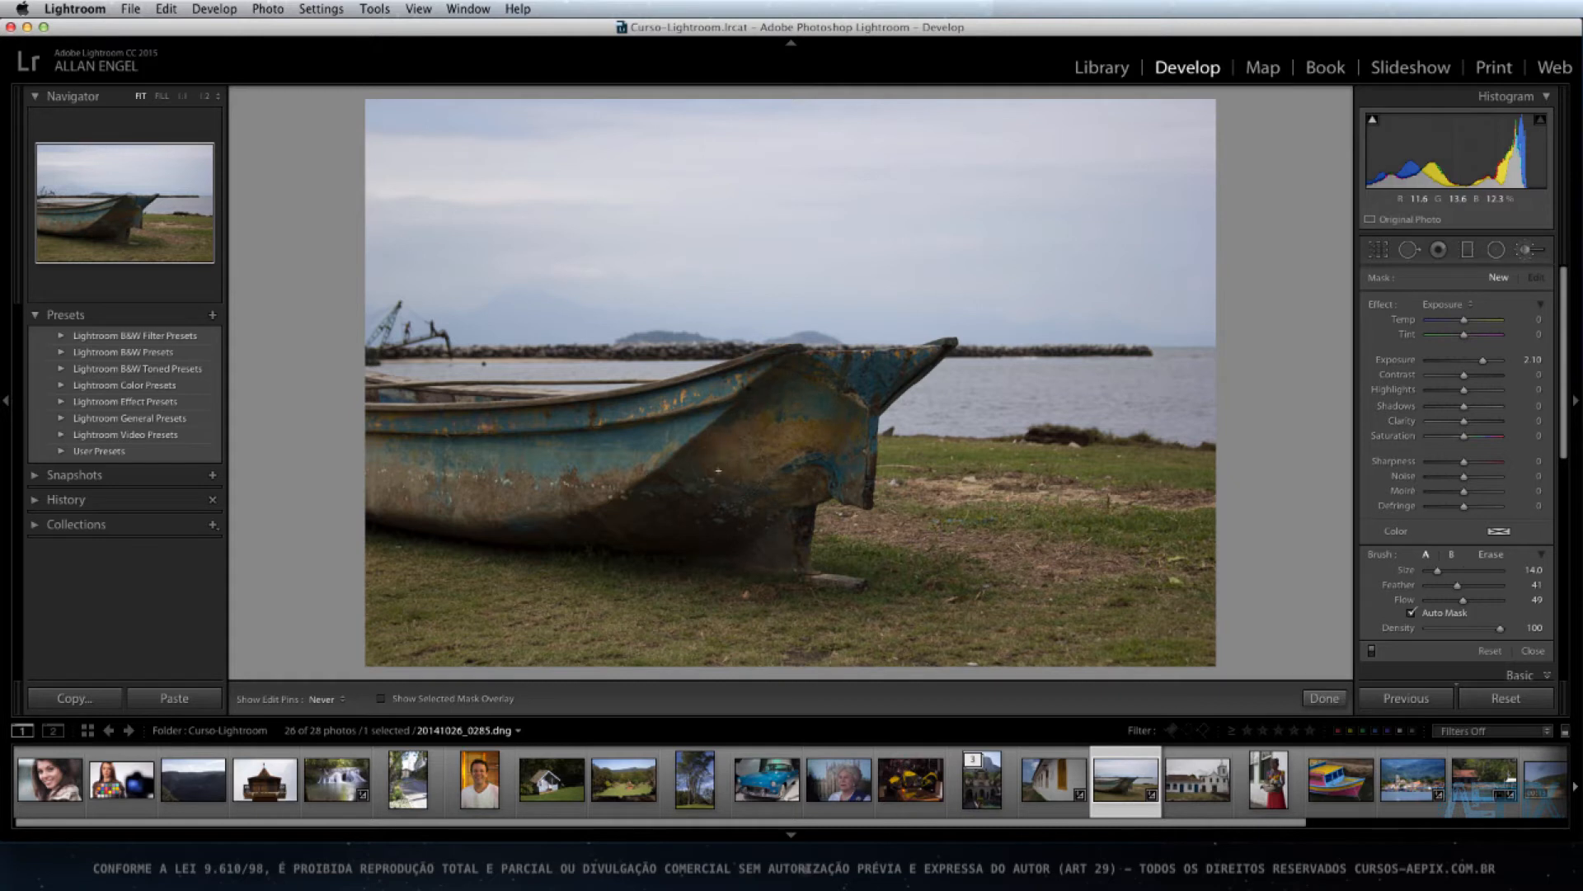
key(h)
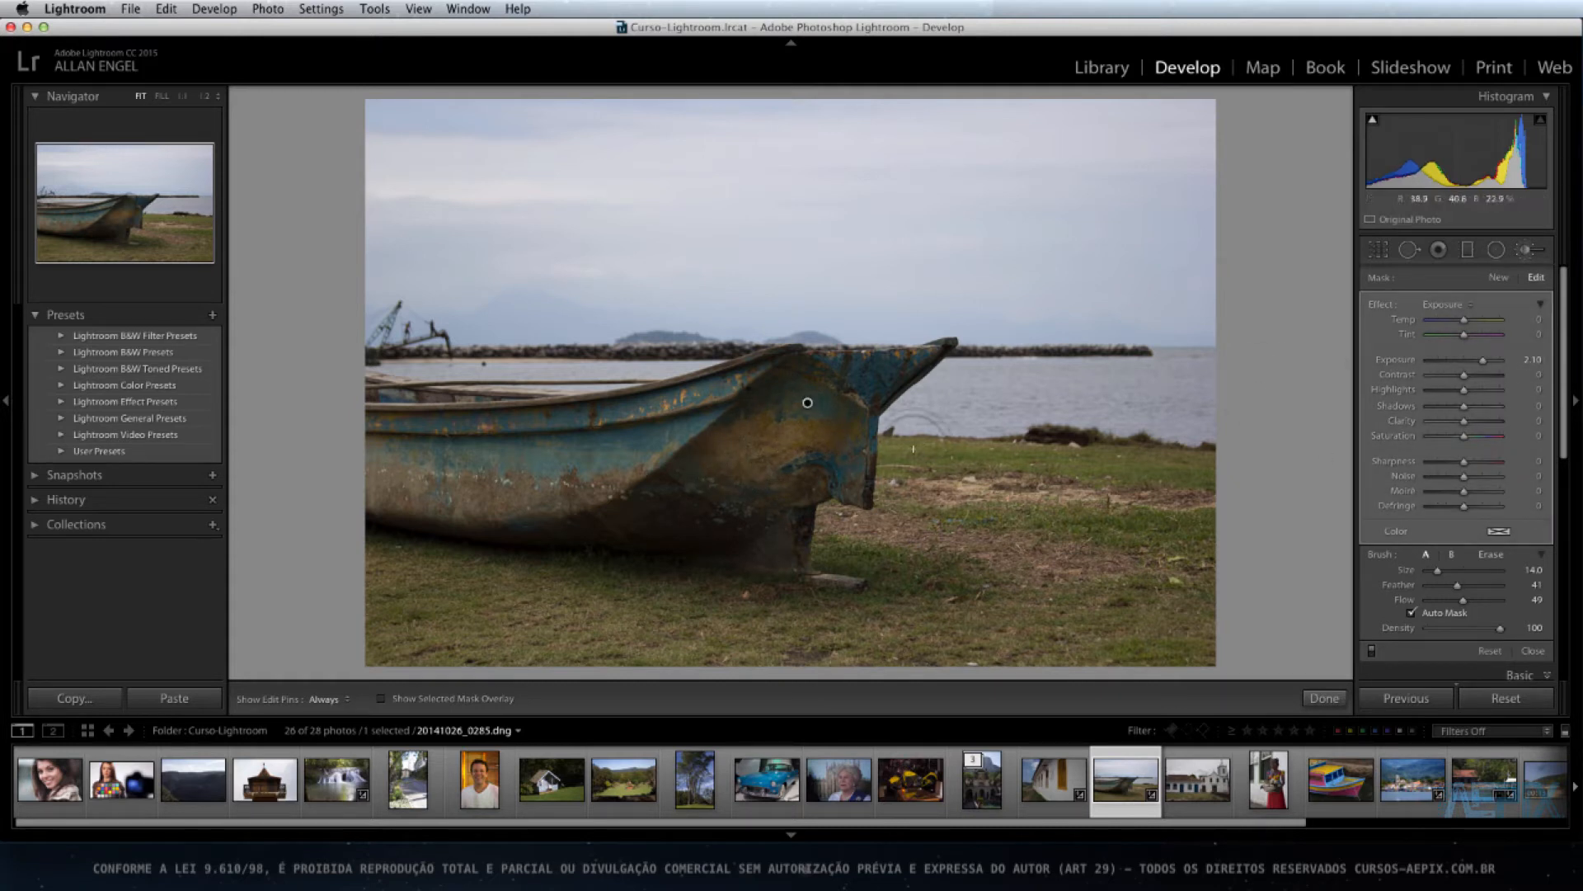
key(Delete)
Test the brush on the bow with flow 100 and density 53, delete the adjustment, and restore density to 100
mouse_move(1464, 599)
mouse_down()
mouse_move(1525, 602)
mouse_move(1466, 632)
mouse_up()
key(h)
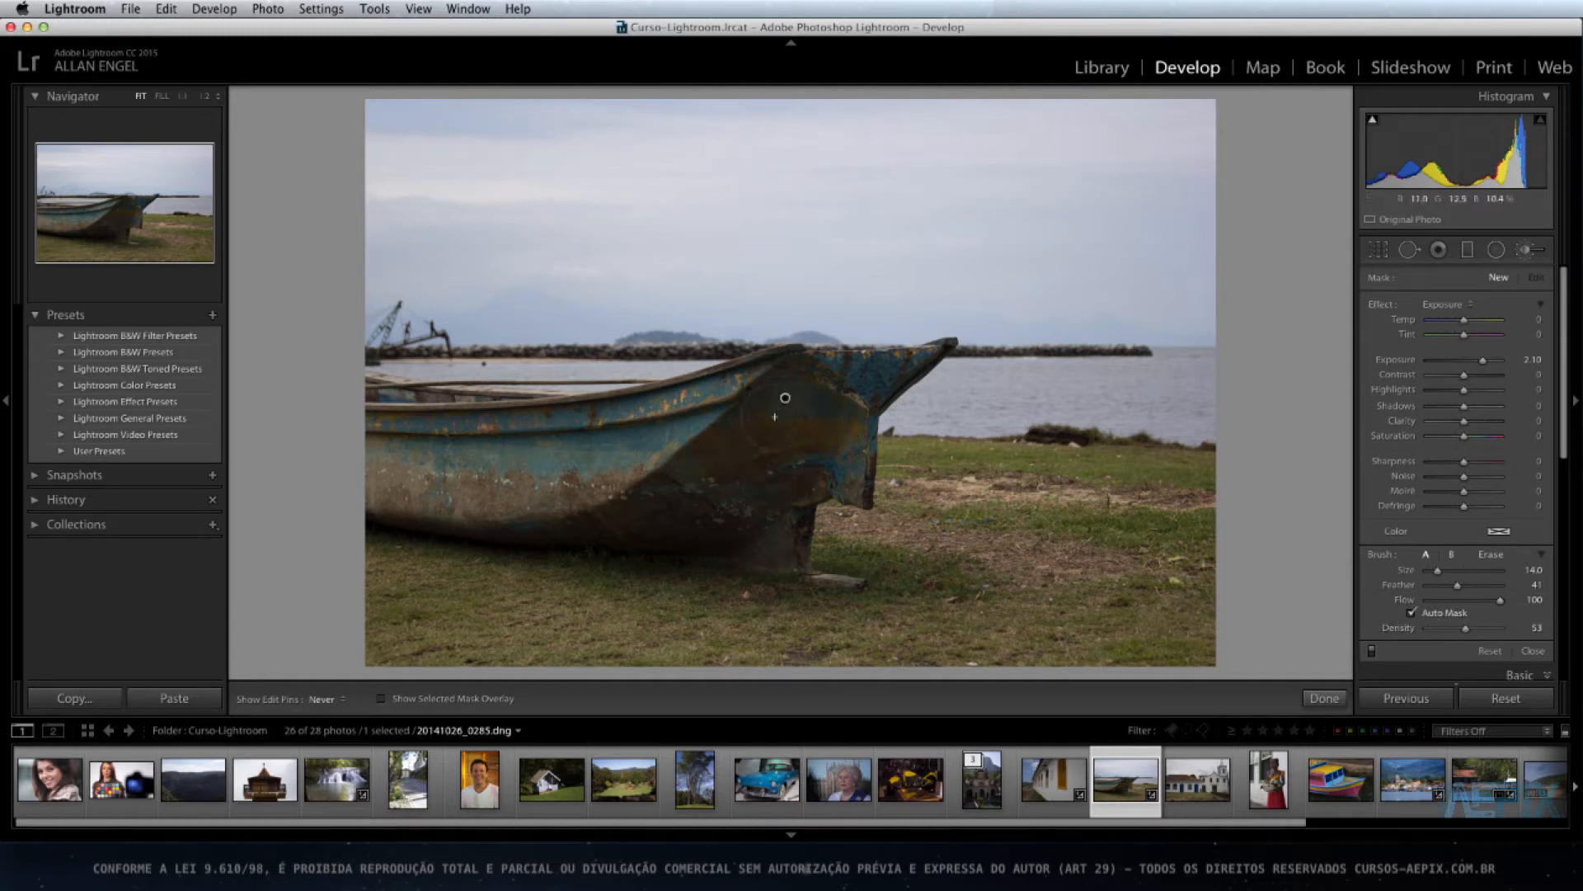
mouse_move(774, 417)
mouse_down()
mouse_move(763, 471)
mouse_move(820, 421)
mouse_move(771, 487)
mouse_move(693, 453)
mouse_up()
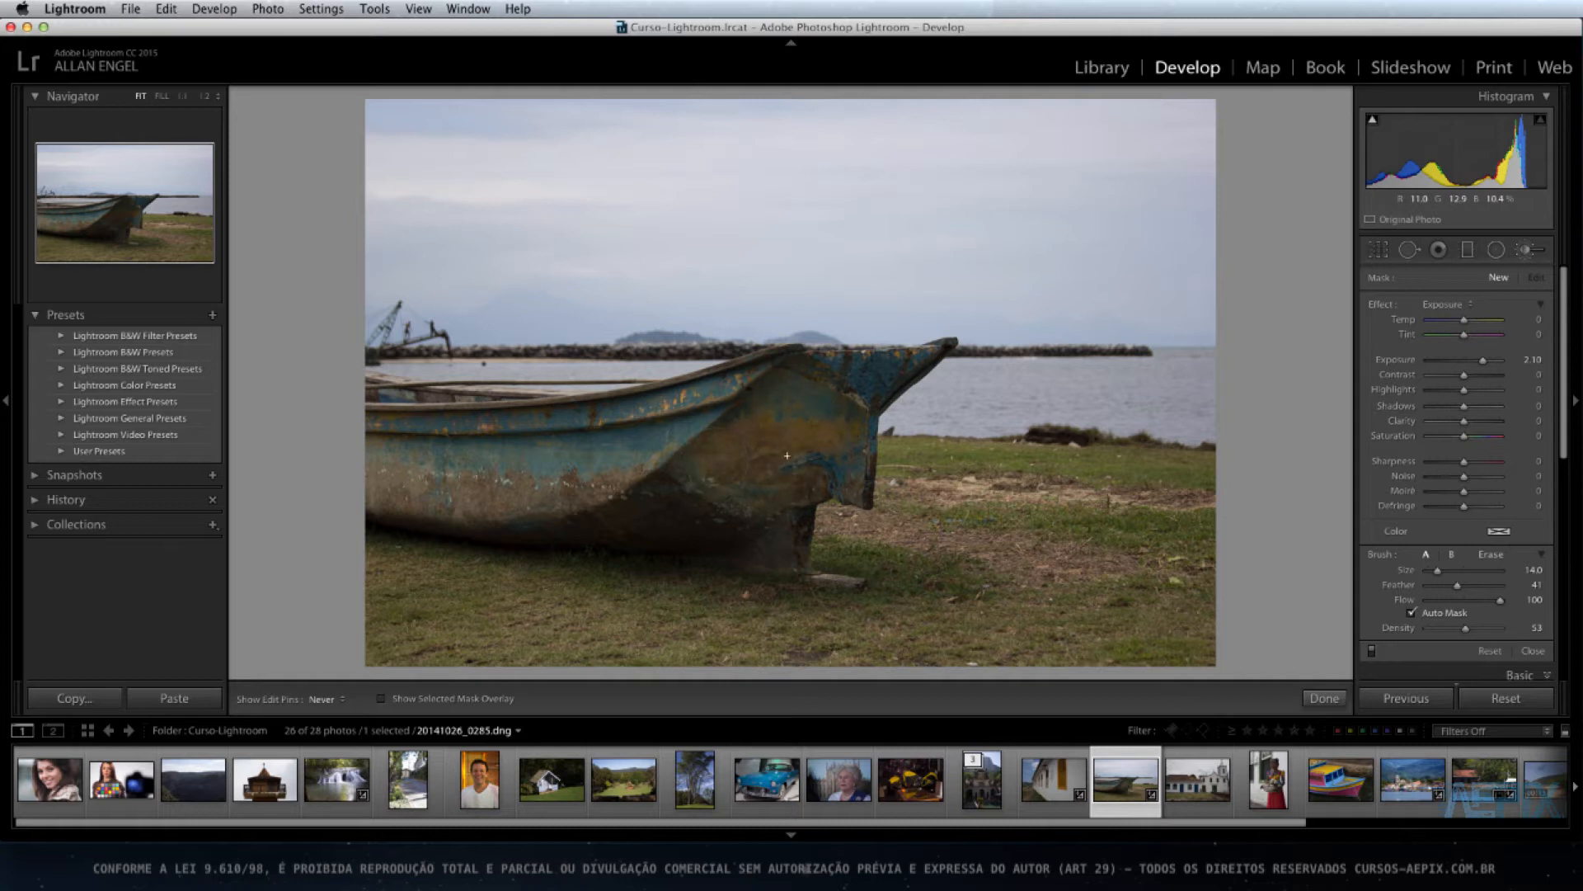
drag(786, 423, 781, 467)
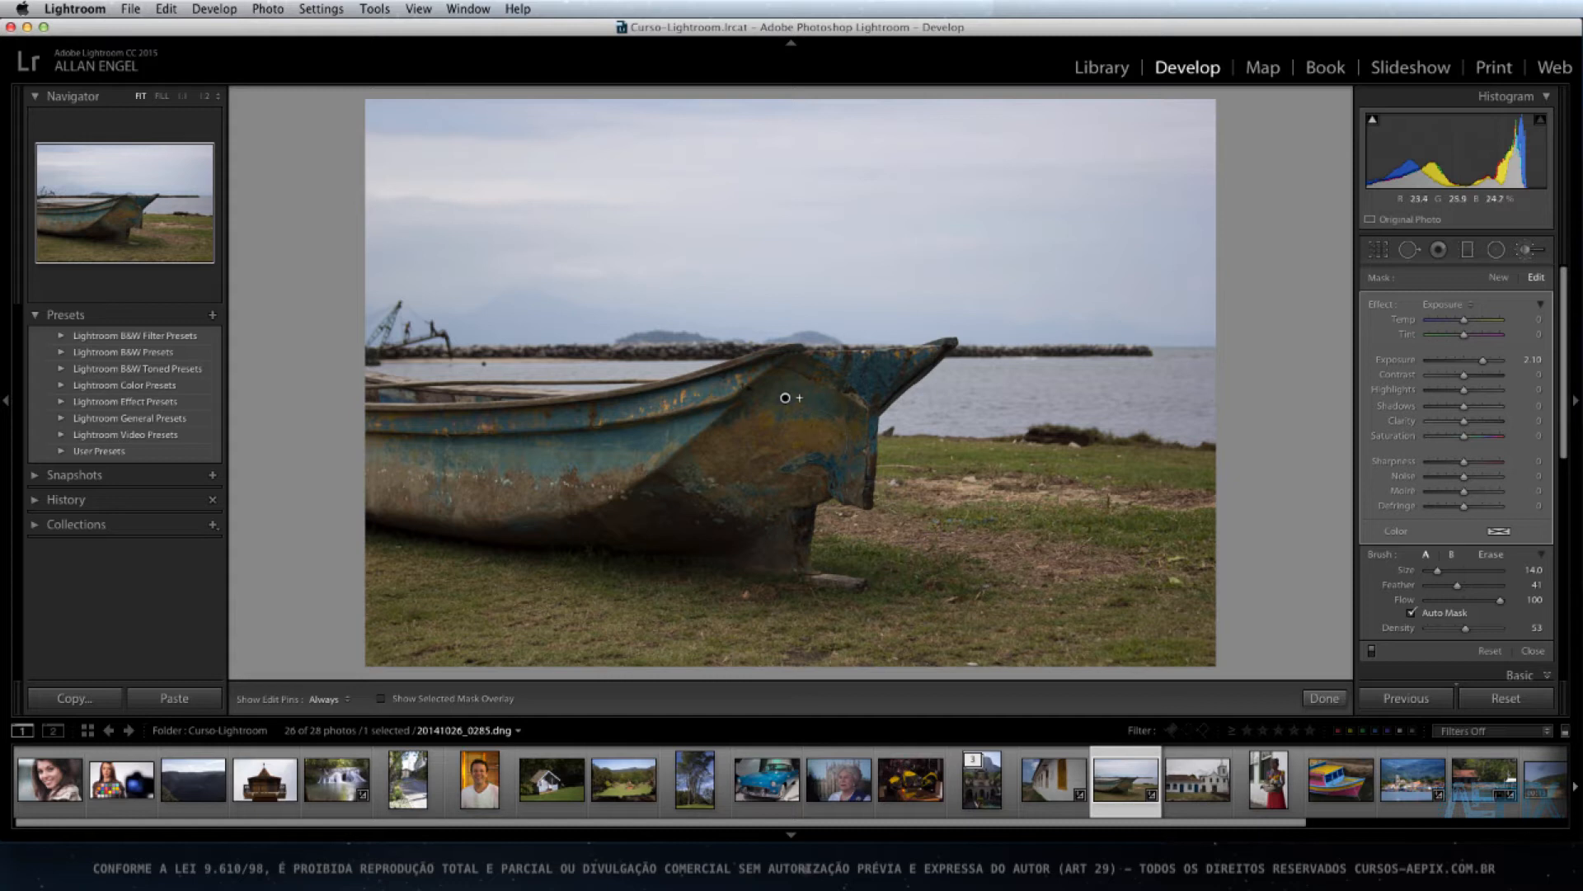
key(Delete)
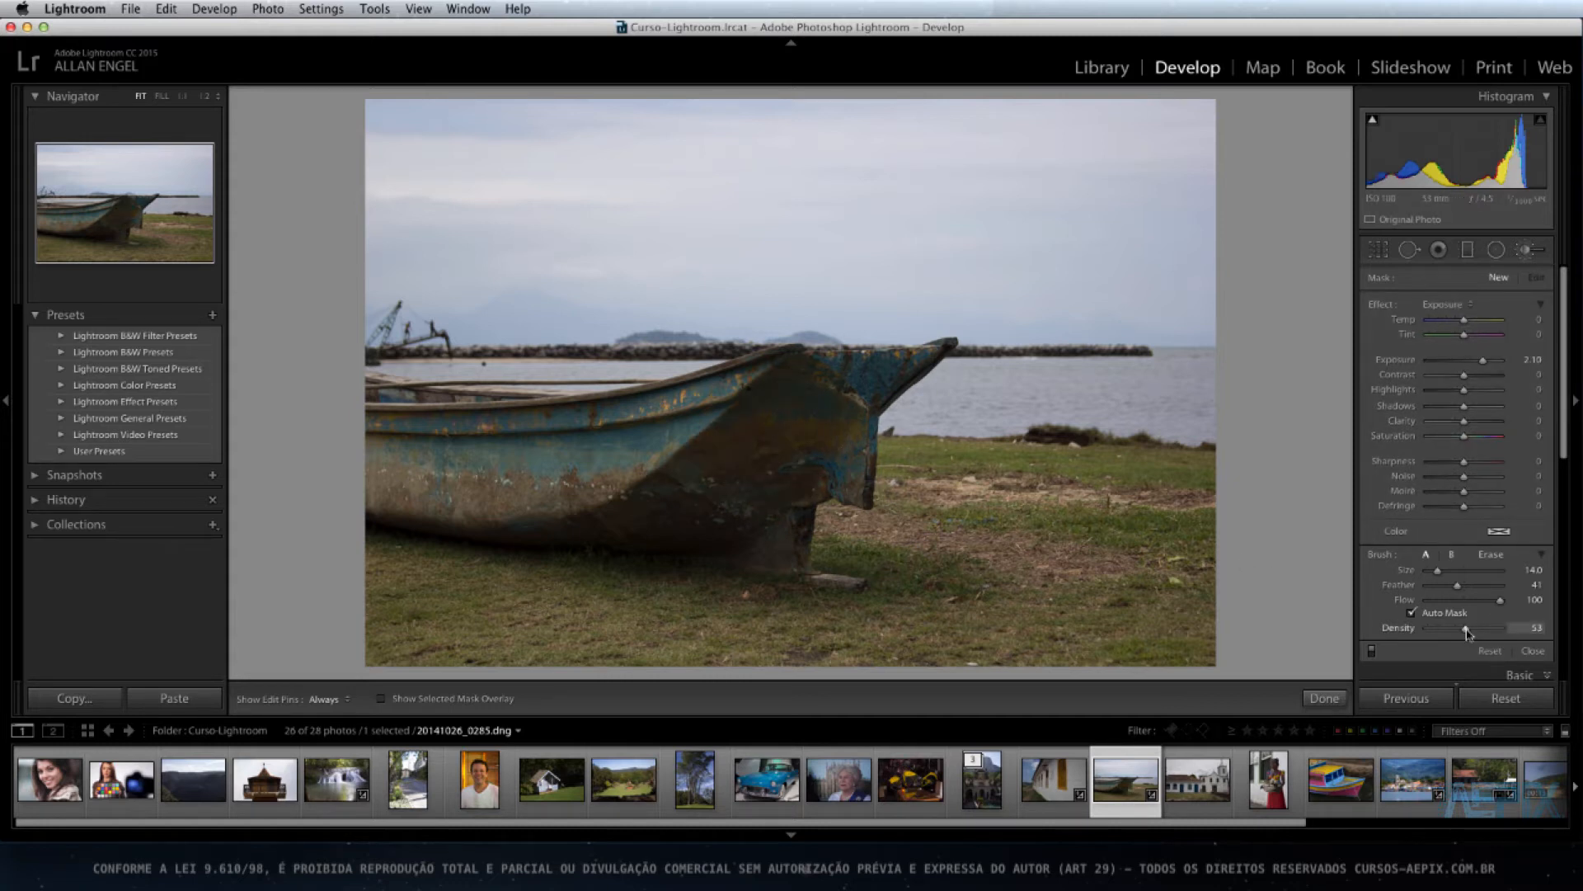
drag(1466, 631, 1502, 632)
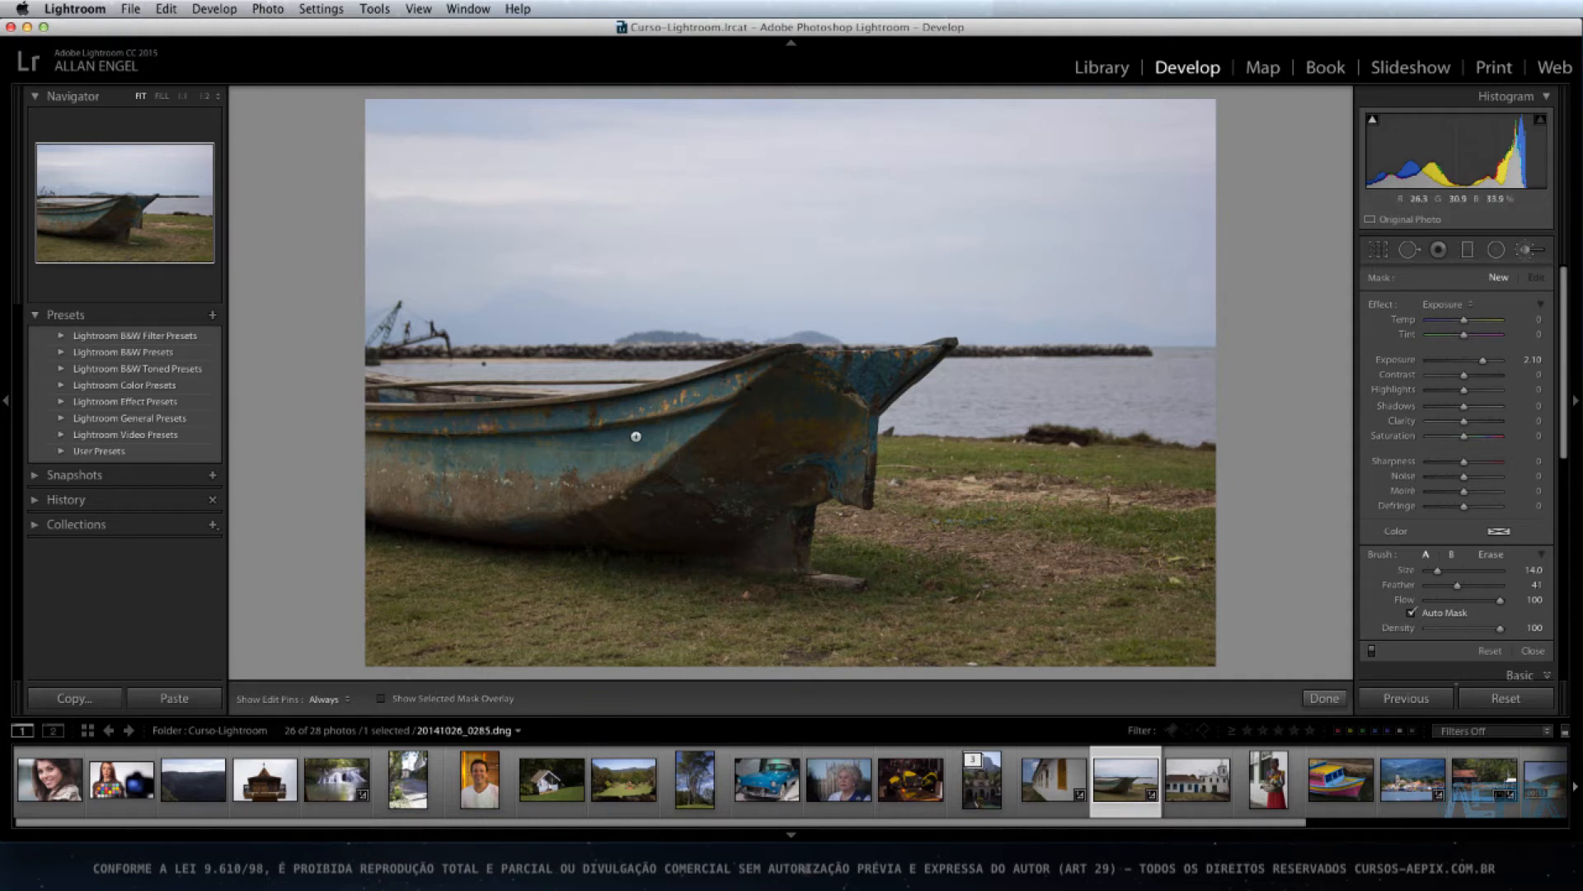
Turn on the selected mask overlay and prepare the brush with size 7 and exposure reset to 0
click(381, 701)
scroll(784, 450, down, 4)
double_click(1394, 364)
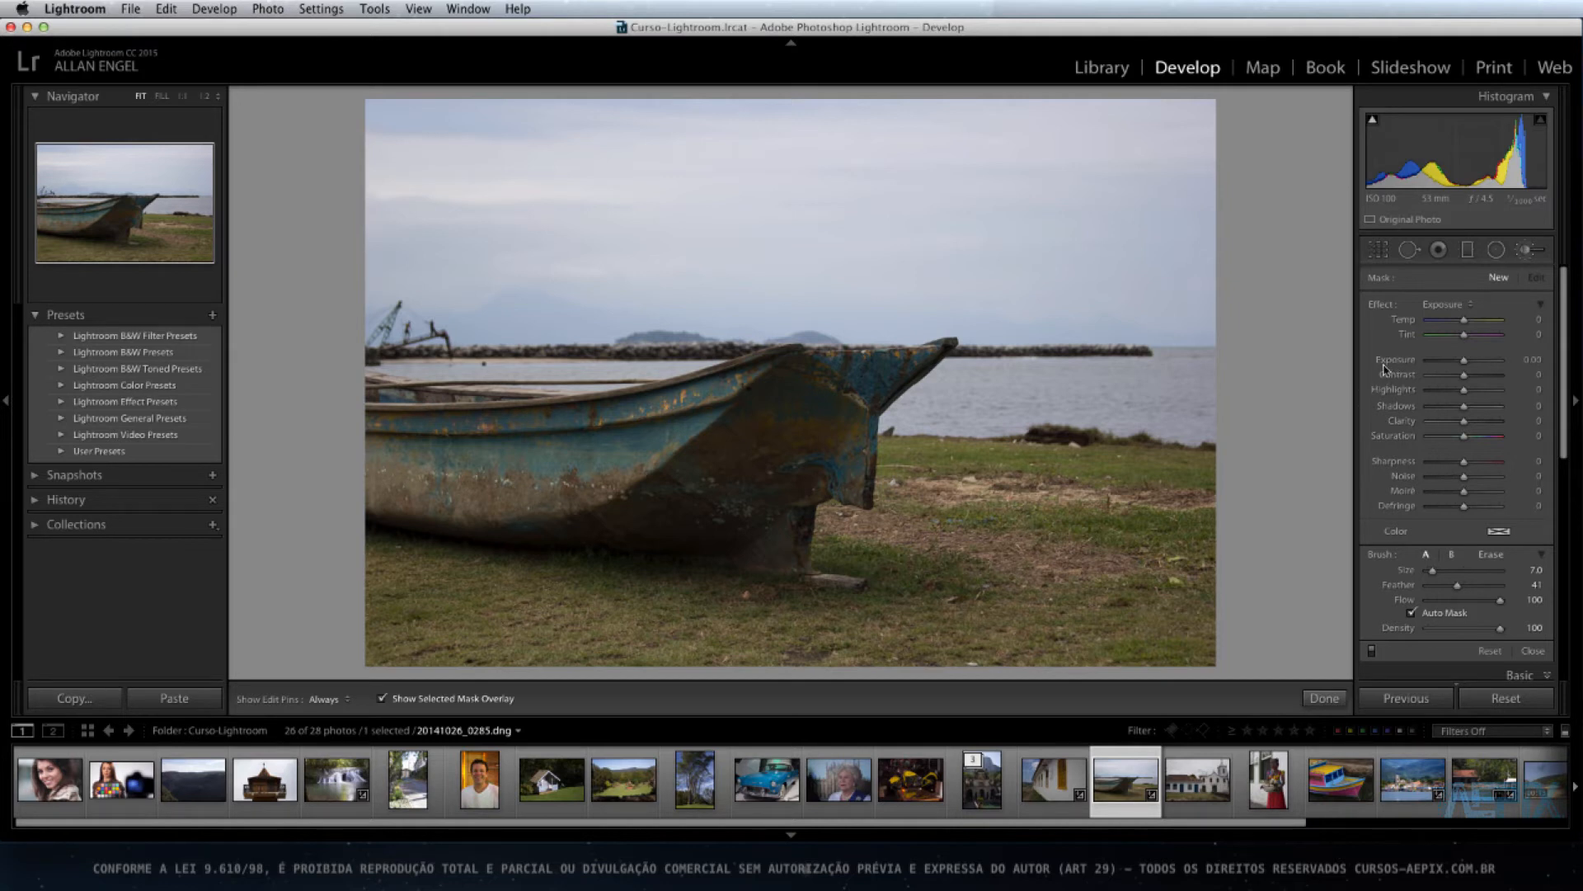
key(h)
Paint a new adjustment mask over the whole boat, covering the hull, rim, bow and wooden base
mouse_move(792, 370)
mouse_down()
mouse_move(701, 423)
mouse_move(651, 407)
mouse_up()
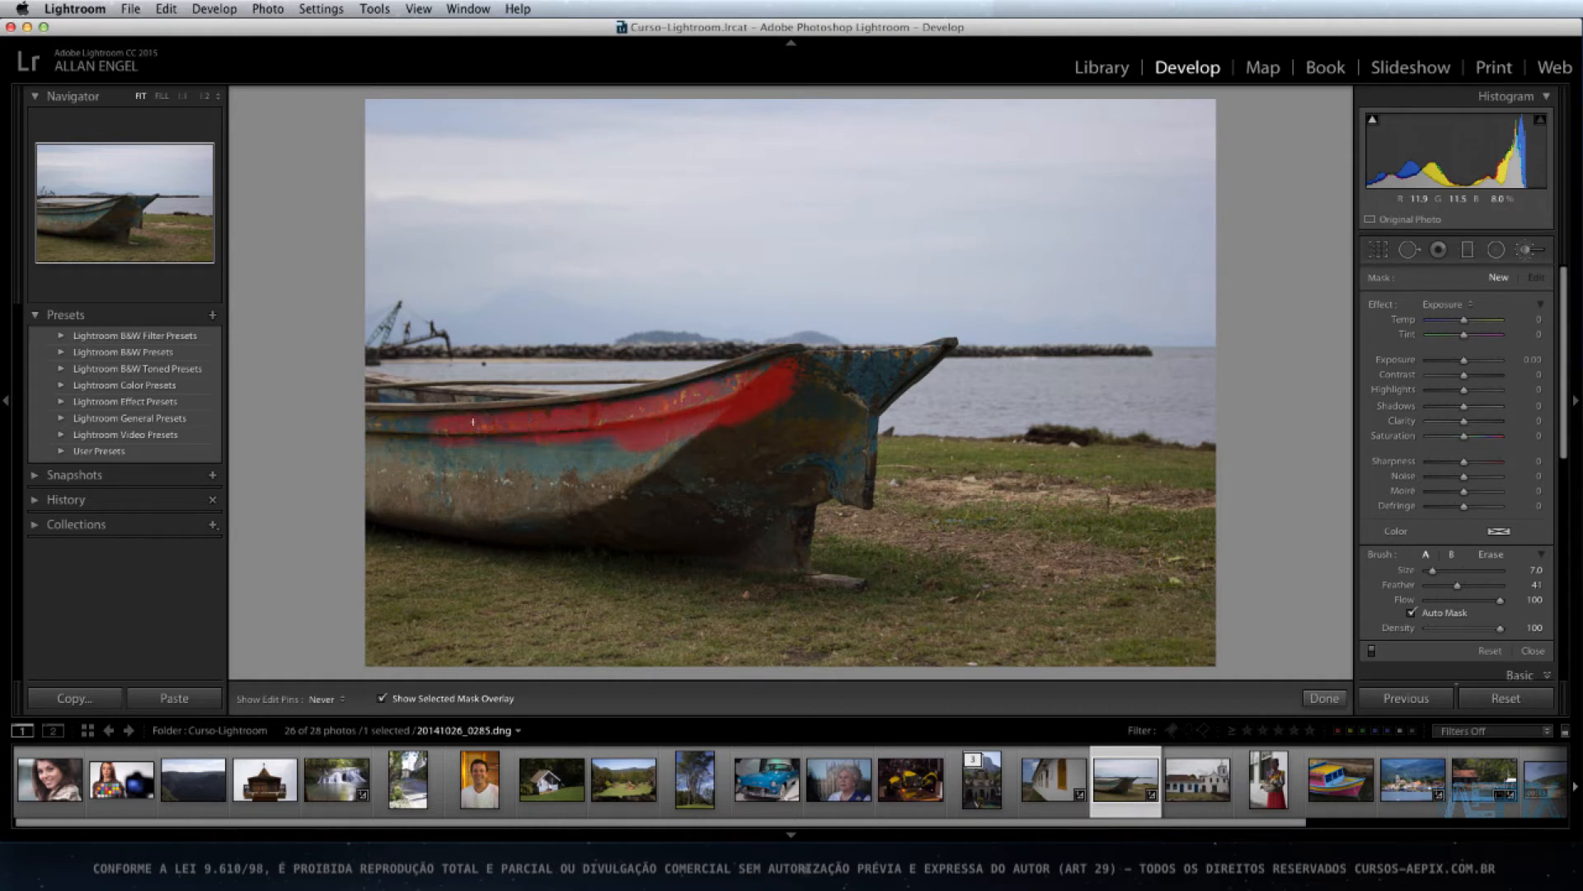
mouse_move(455, 414)
mouse_down()
mouse_move(391, 375)
mouse_move(353, 388)
mouse_move(382, 437)
mouse_move(367, 518)
mouse_move(461, 538)
mouse_move(593, 530)
mouse_move(413, 479)
mouse_up()
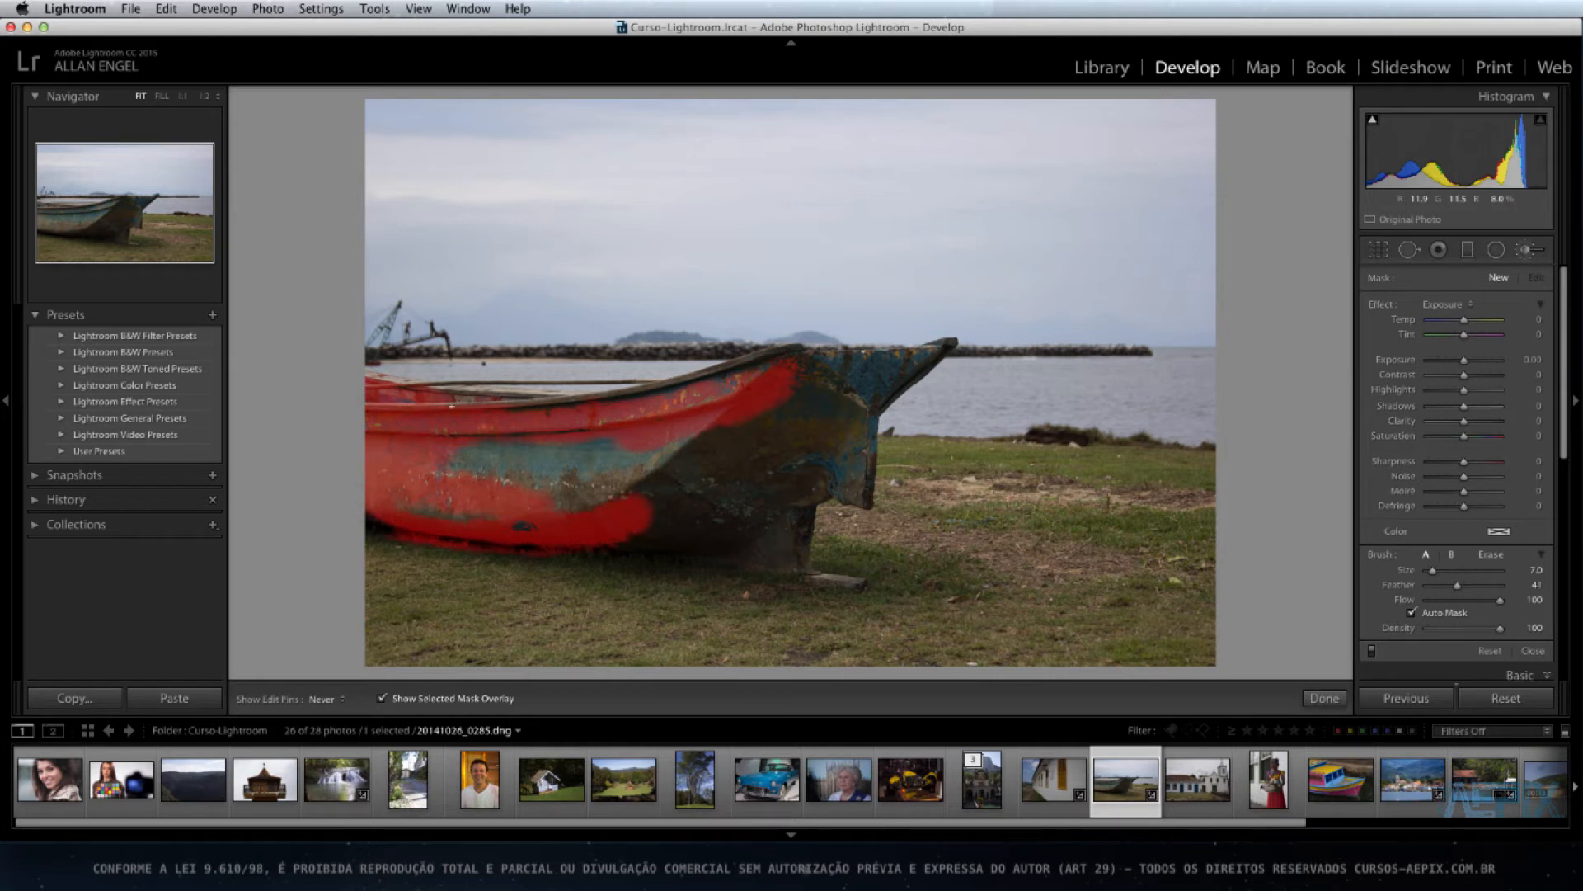
mouse_move(466, 401)
mouse_down()
mouse_move(565, 400)
mouse_move(531, 460)
mouse_move(494, 463)
mouse_move(592, 466)
mouse_move(658, 450)
mouse_move(629, 392)
mouse_move(789, 360)
mouse_up()
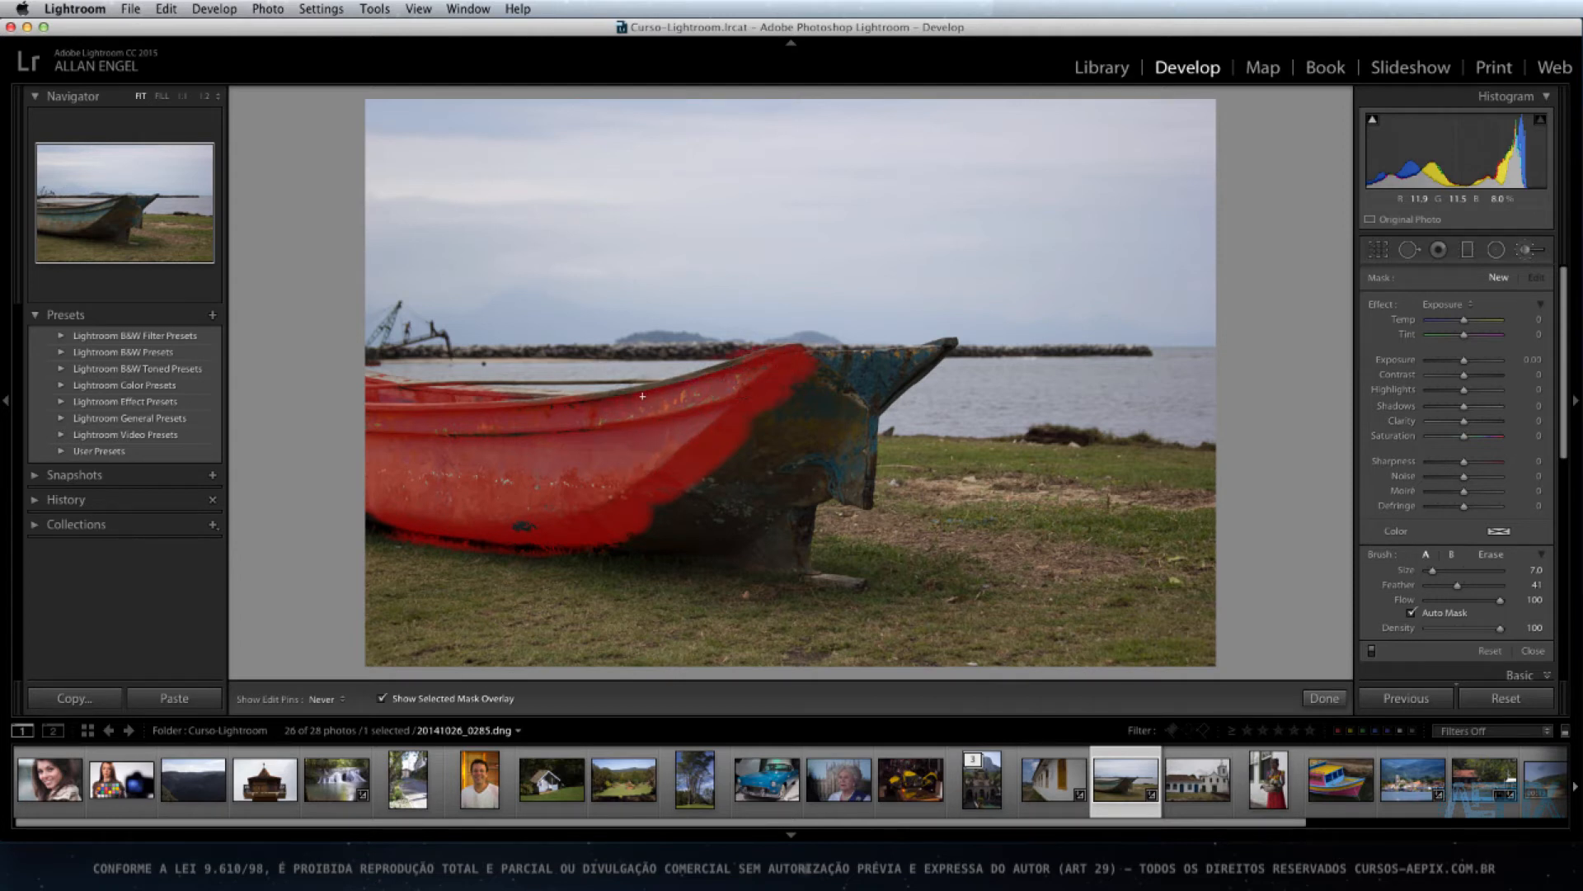
mouse_move(602, 406)
mouse_down()
mouse_move(614, 378)
mouse_move(732, 366)
mouse_up()
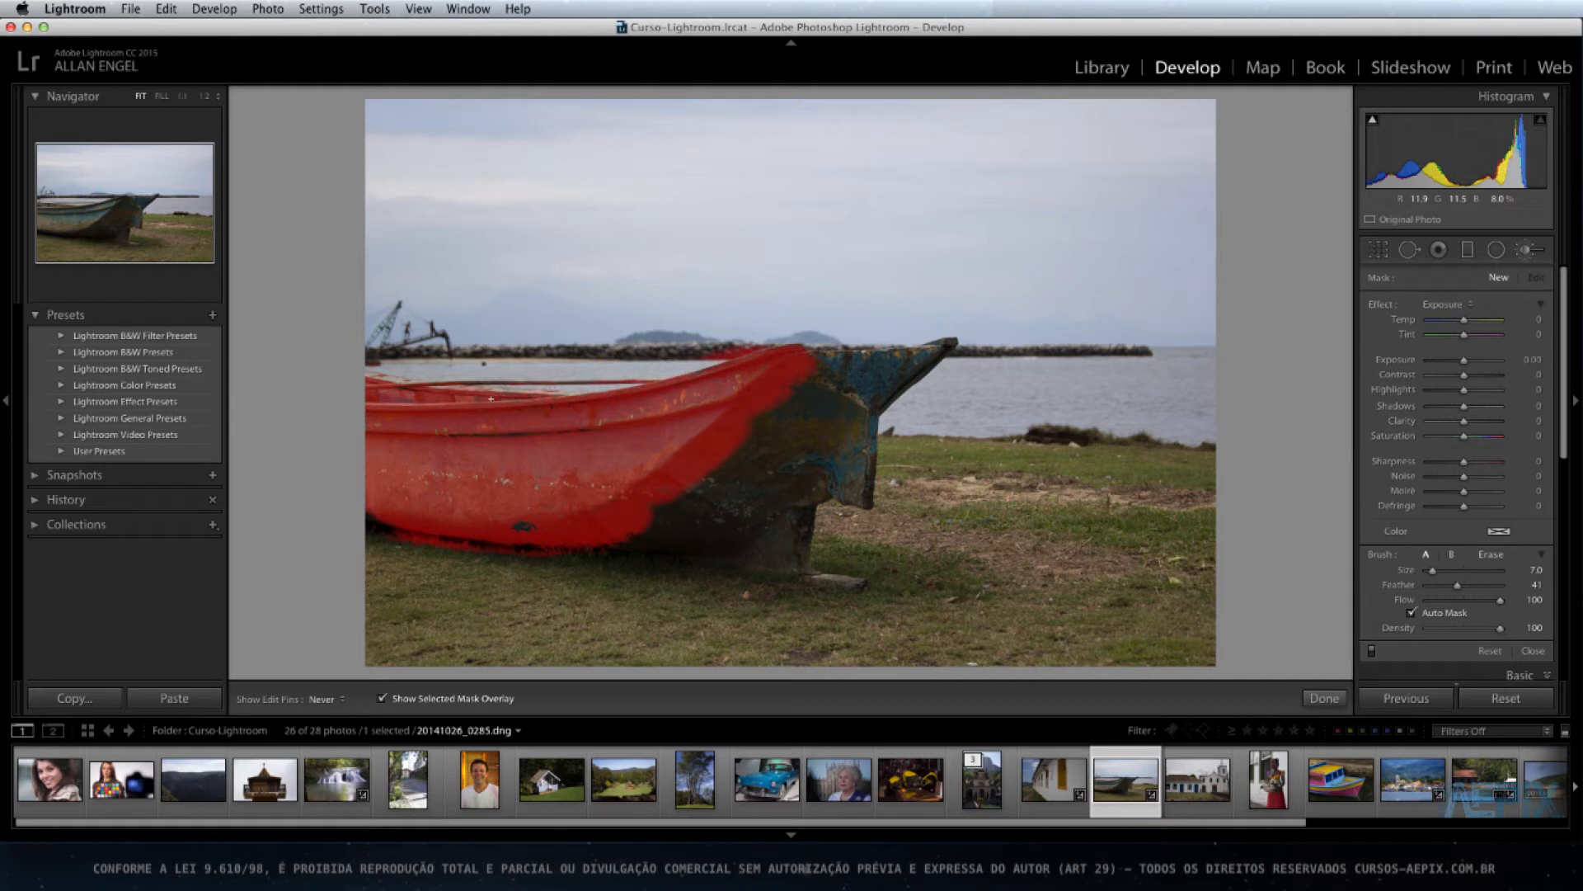
mouse_move(791, 399)
mouse_down()
mouse_move(770, 446)
mouse_move(649, 536)
mouse_move(738, 546)
mouse_move(763, 461)
mouse_up()
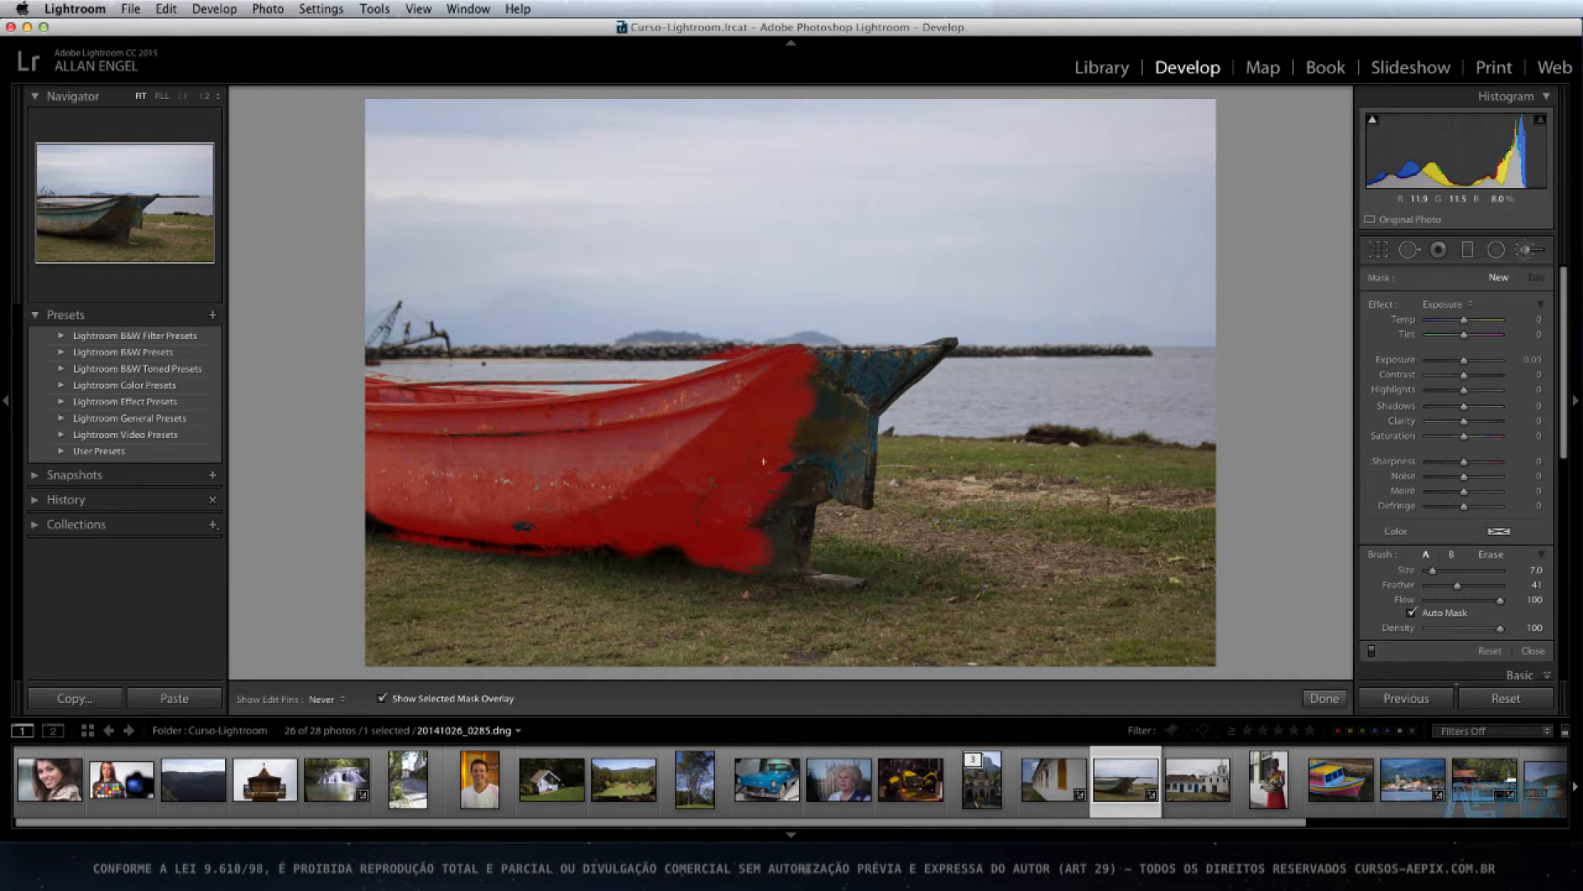
mouse_move(746, 526)
mouse_down()
mouse_move(789, 519)
mouse_move(809, 421)
mouse_up()
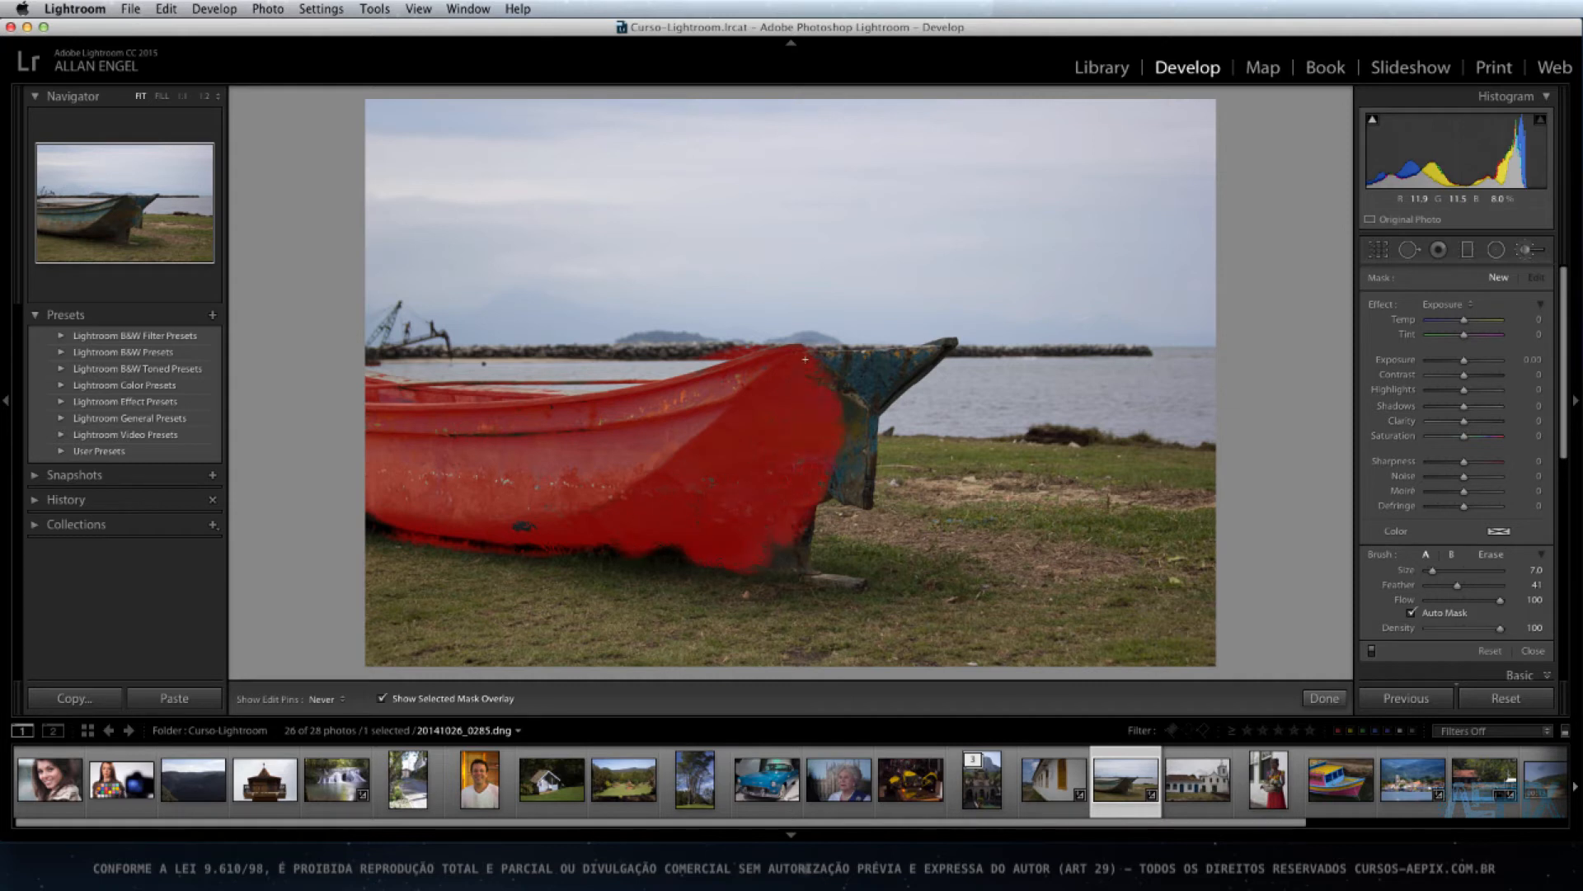
mouse_move(806, 359)
mouse_down()
mouse_move(906, 363)
mouse_move(888, 366)
mouse_move(942, 332)
mouse_move(863, 562)
mouse_up()
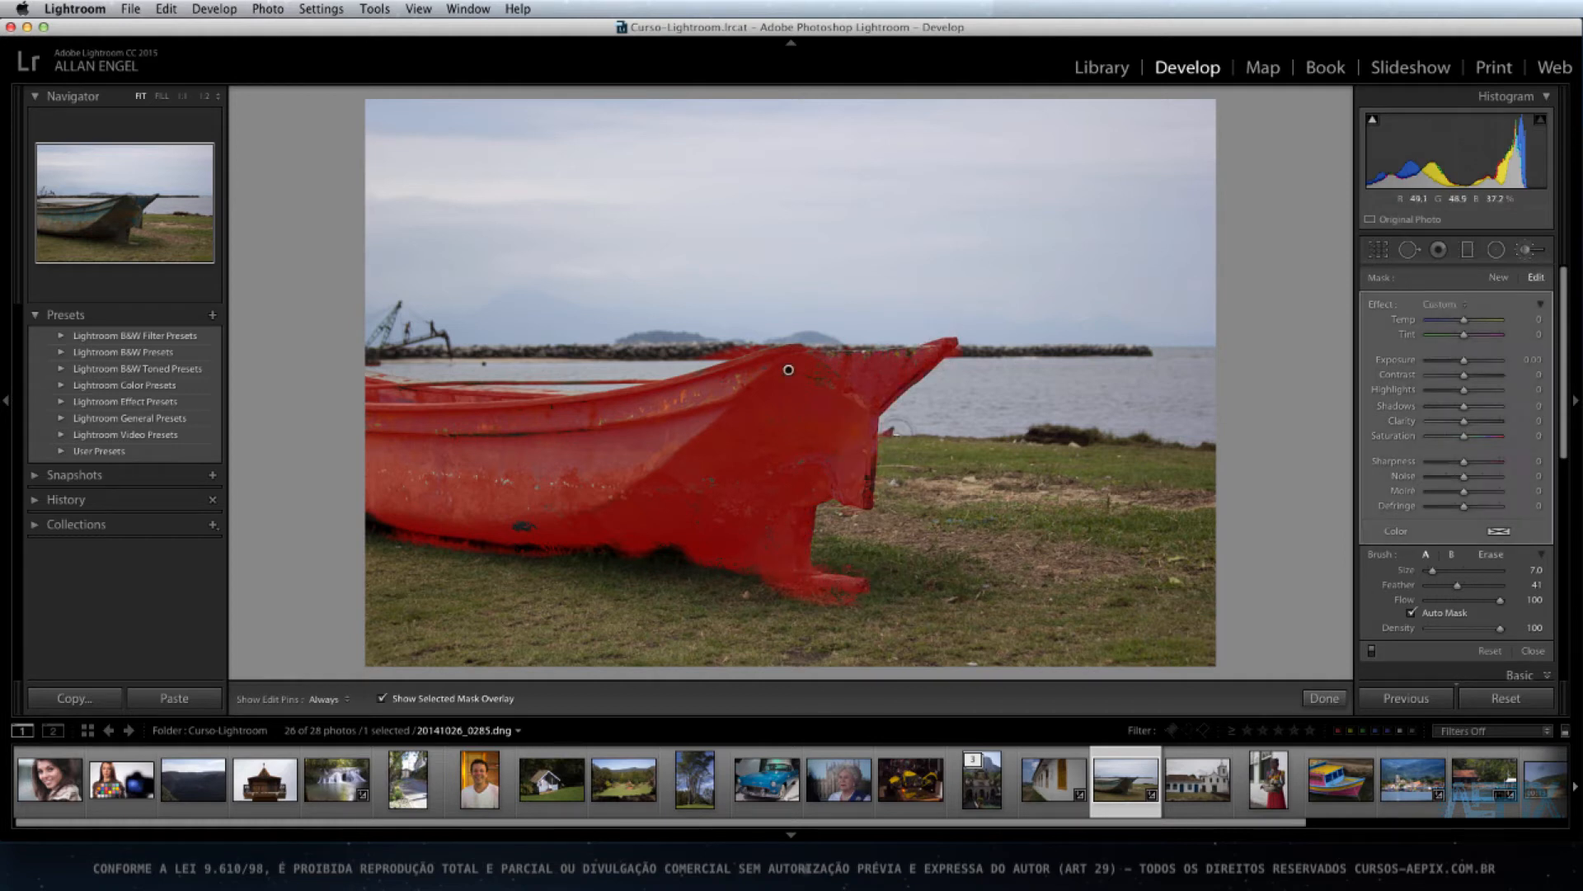
Fill the remaining gaps in the boat's mask, using a brush size of 2.0 for the fine areas
drag(829, 377, 784, 465)
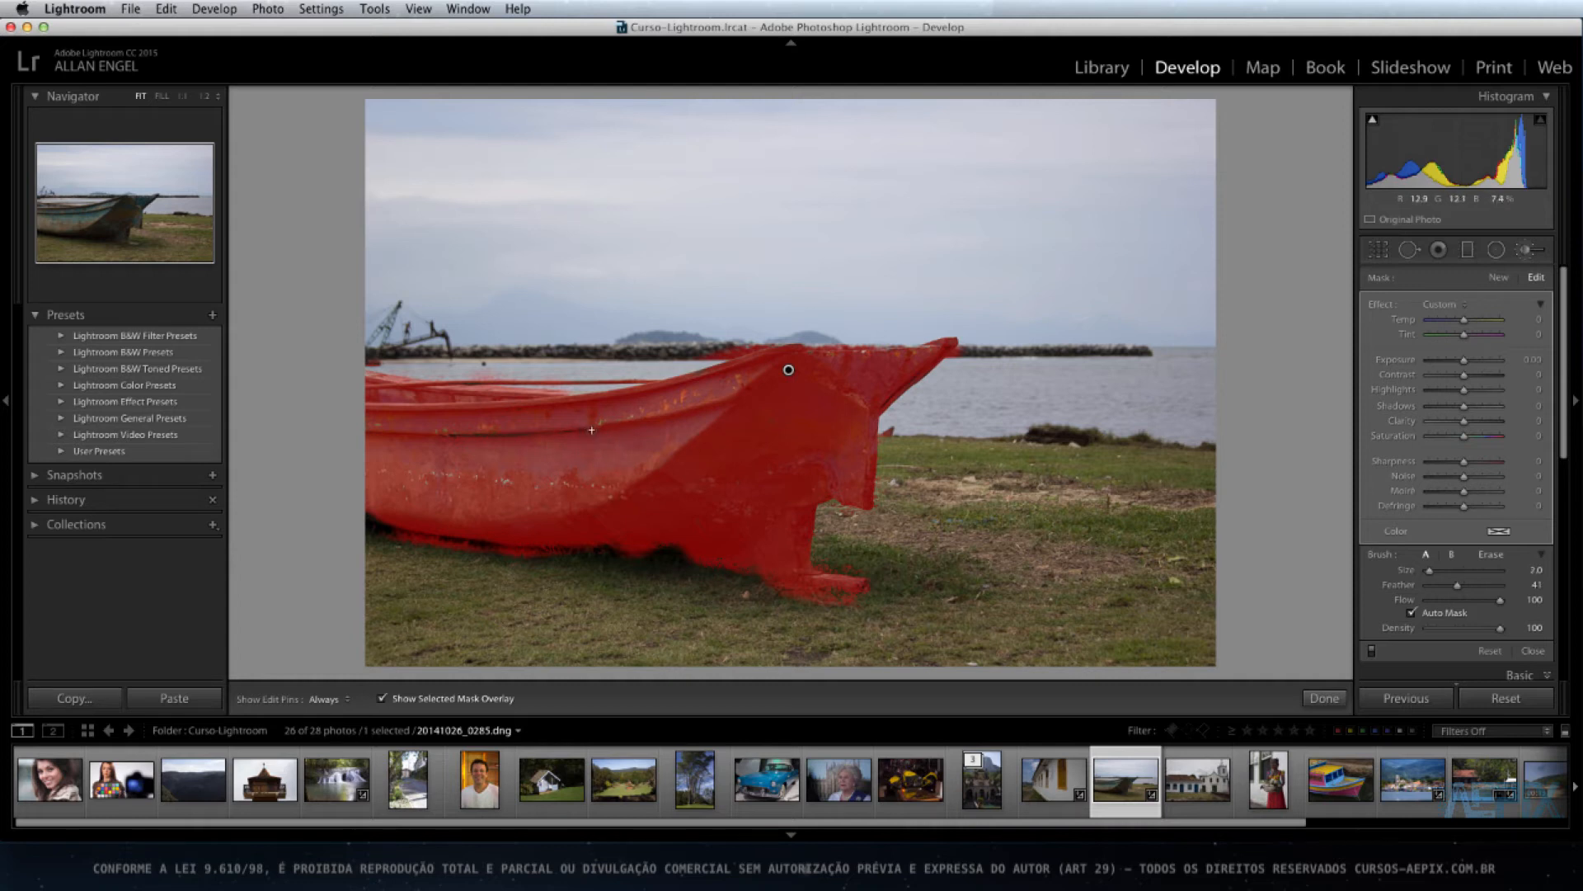
key(h)
key(h)
key(h)
key(h)
key(h)
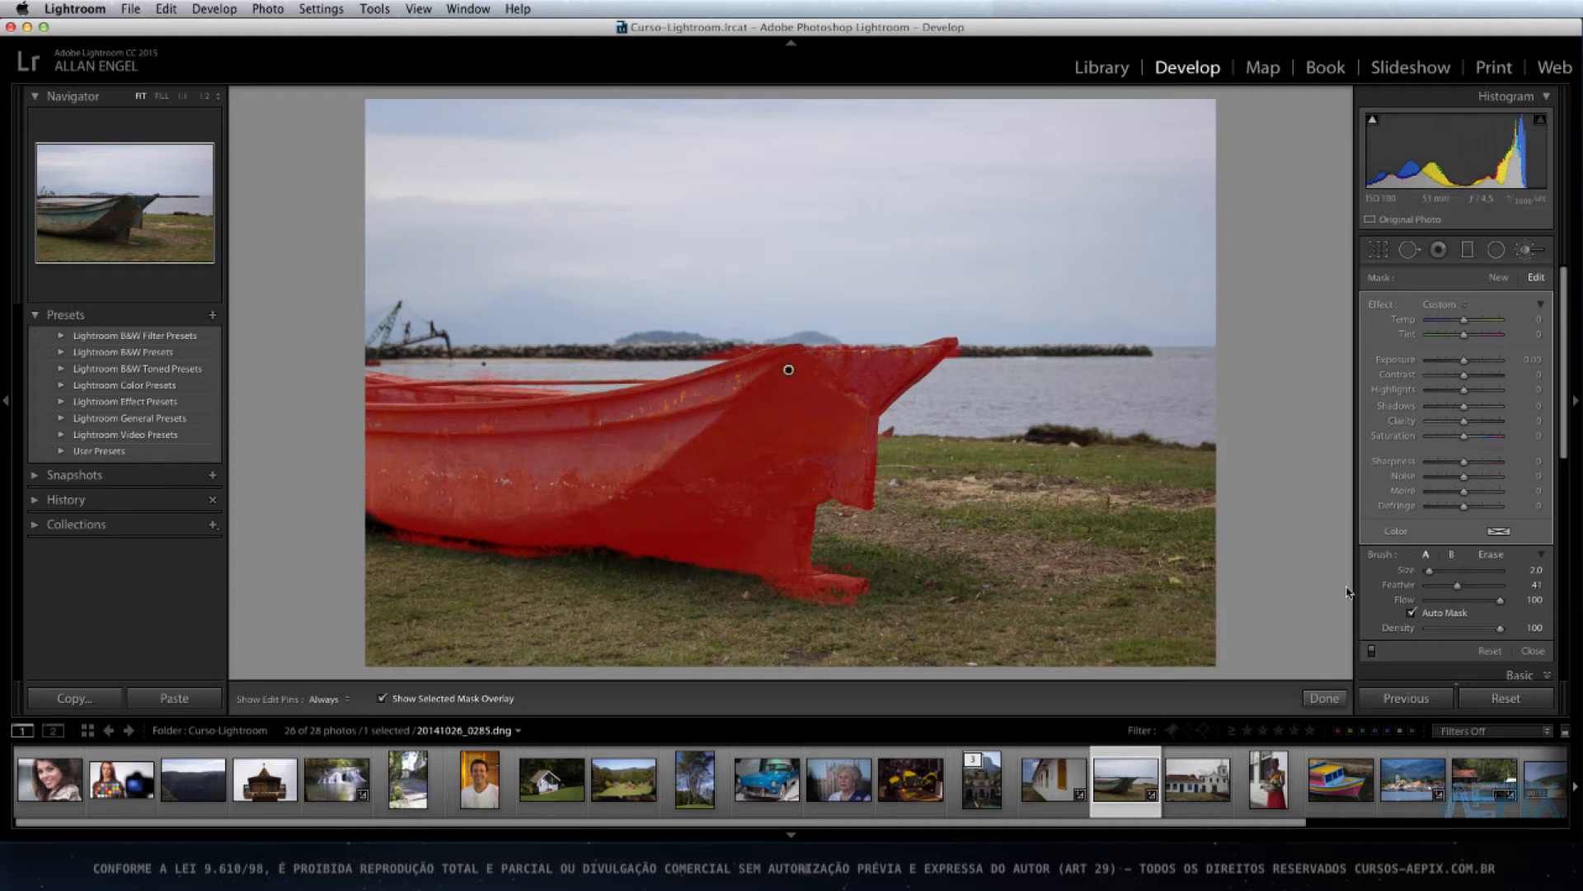
Erase the mask spill along the boat's upper rim and lower edge, reducing the Erase brush size to 4.0
click(1489, 557)
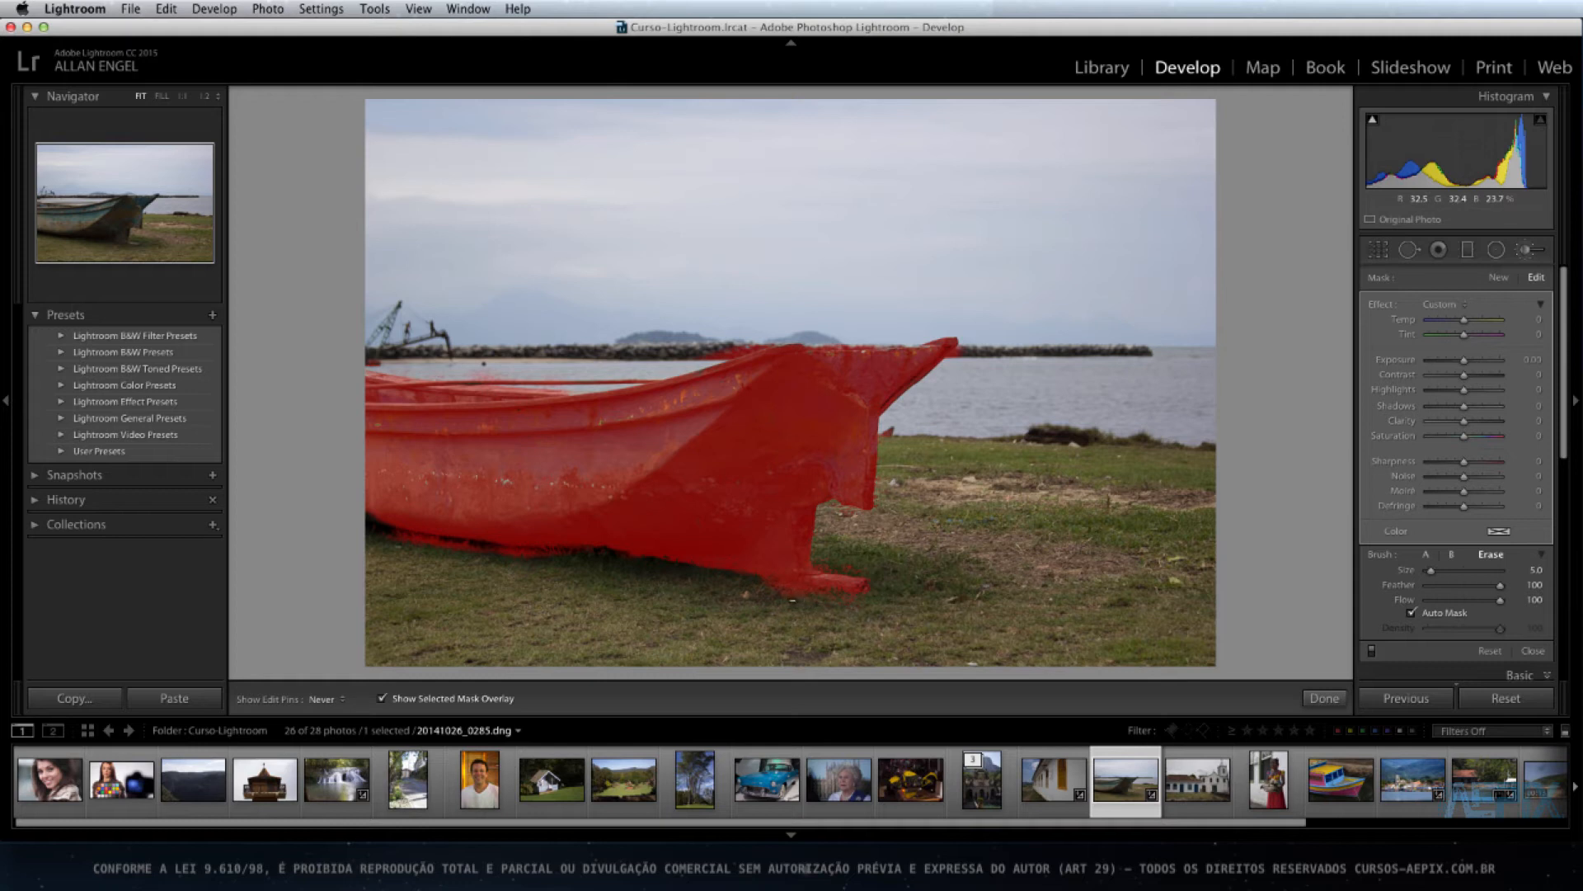
key(h)
drag(789, 339, 814, 346)
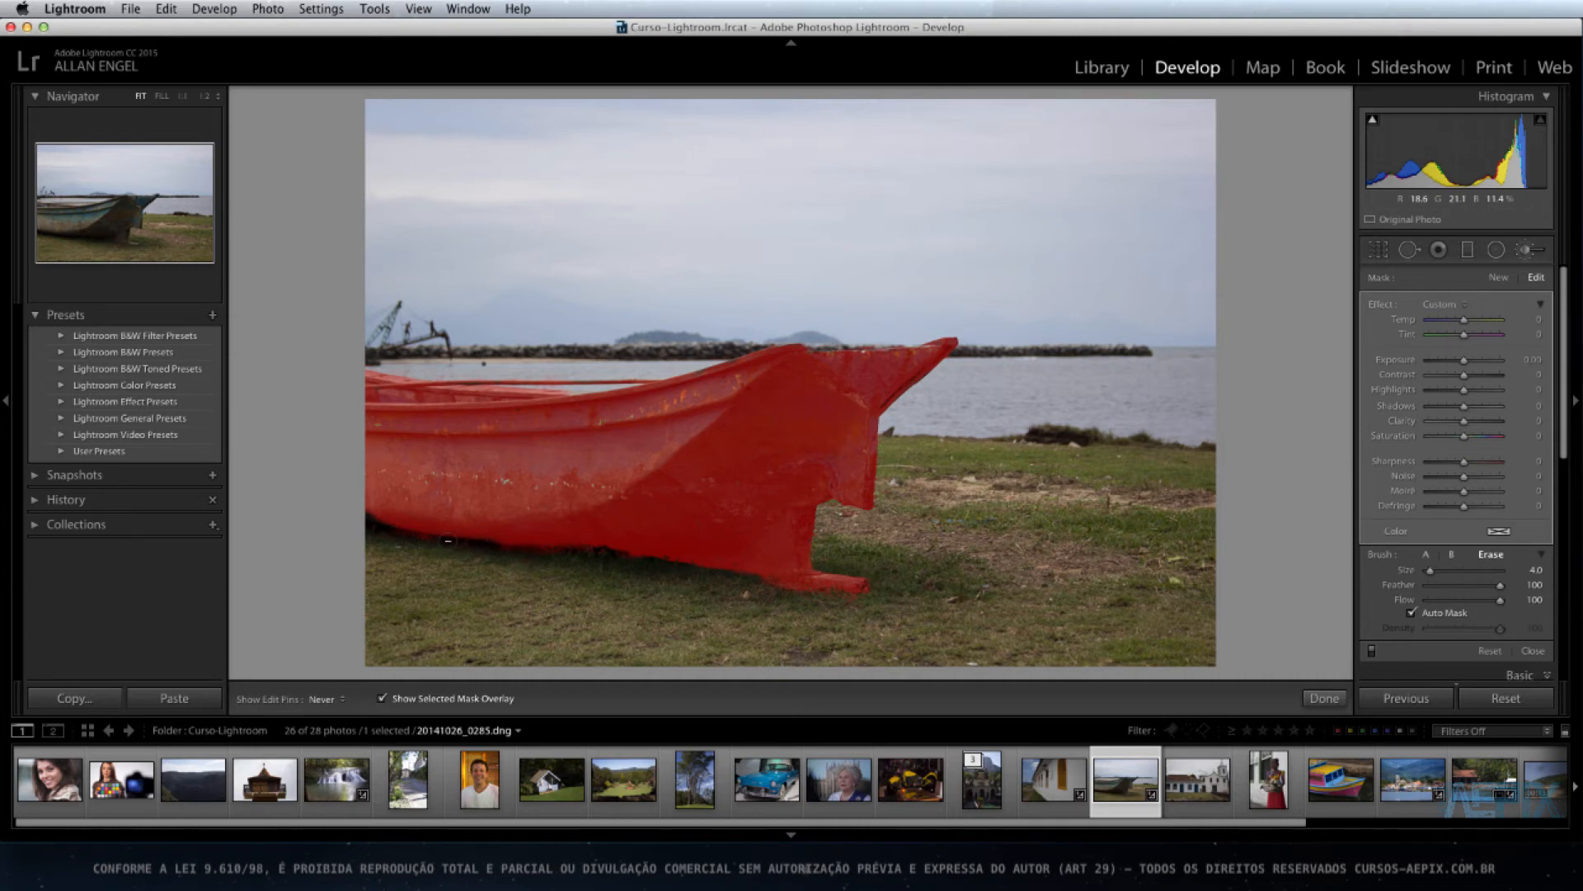
key(h)
Return to brush A and temporarily toggle it to erase mode several times over the boat's mask
click(1425, 556)
key(alt)
key(alt)
key(alt)
key(alt)
key(alt)
key(h)
key(h)
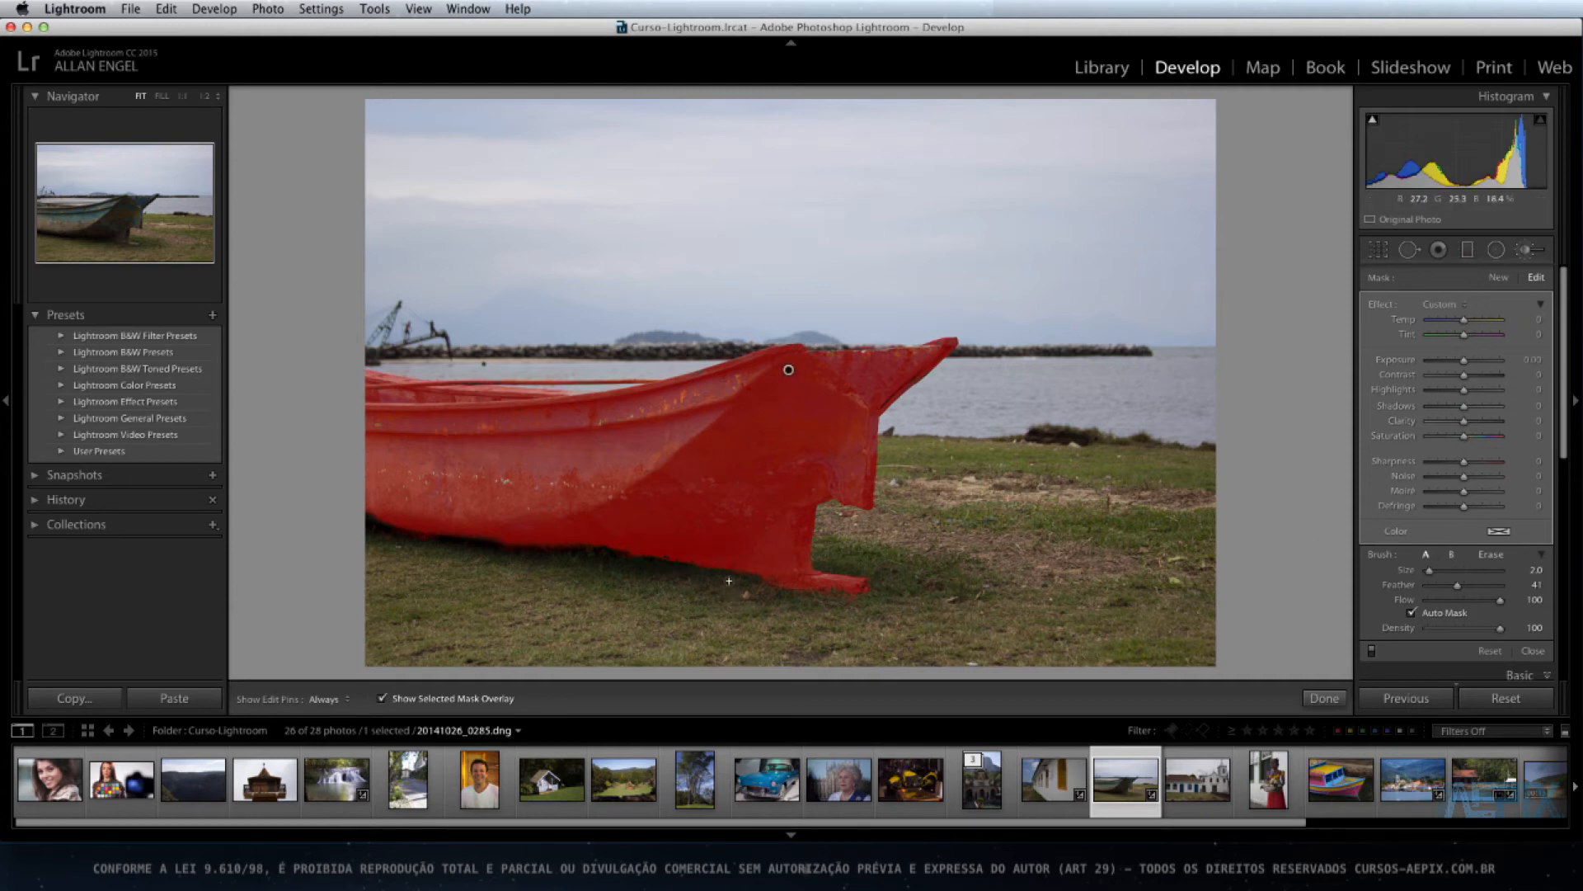
Hide the selected mask overlay and try the edit pins display on Never before restoring it to Always
click(381, 699)
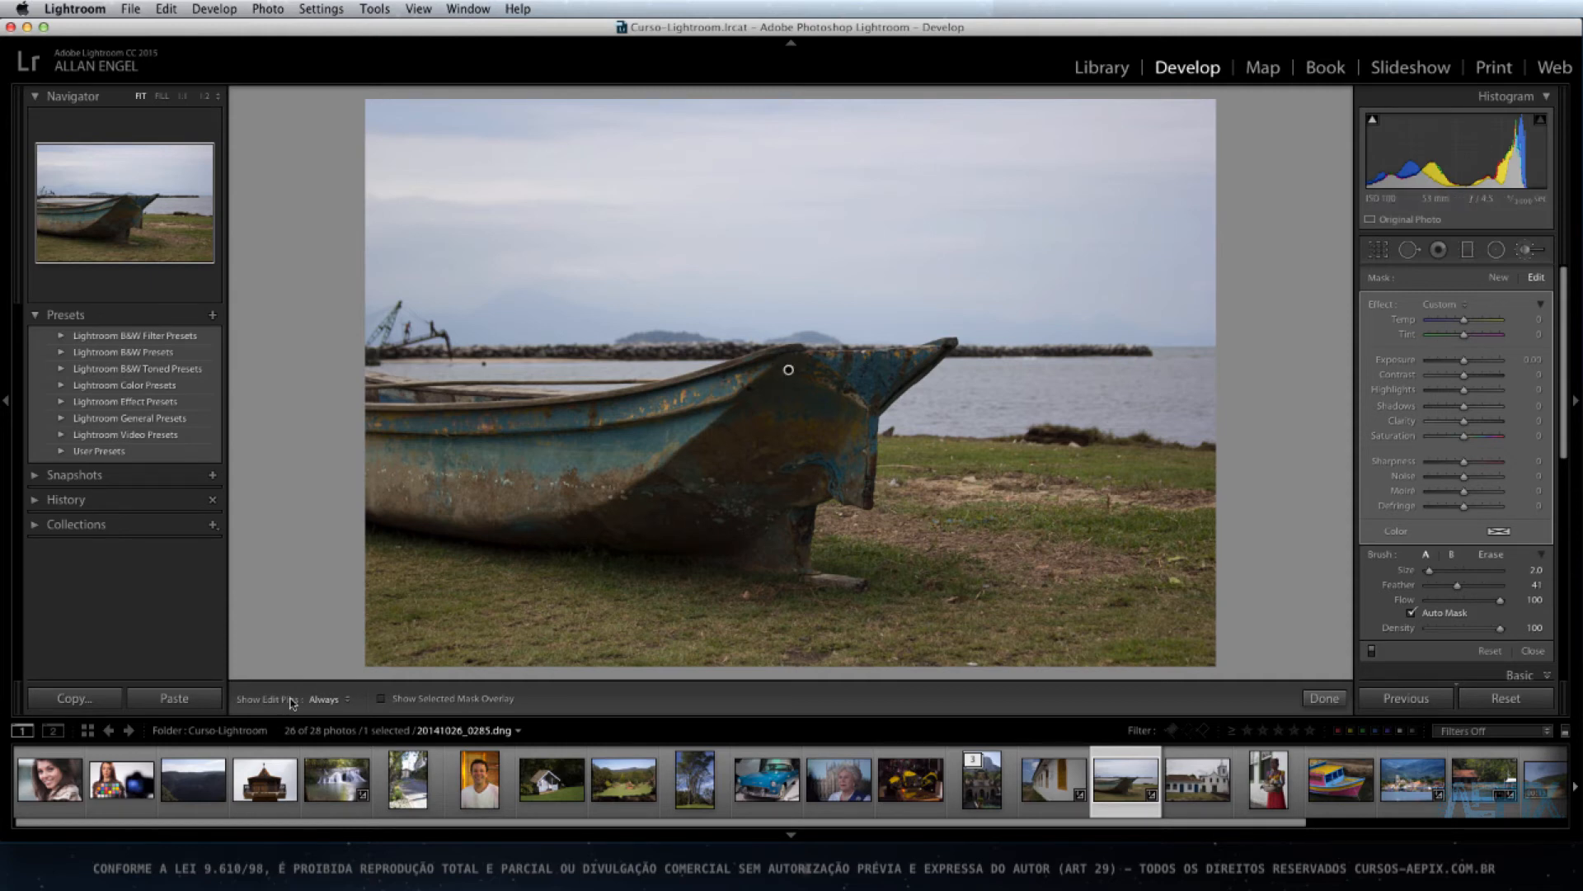
click(333, 702)
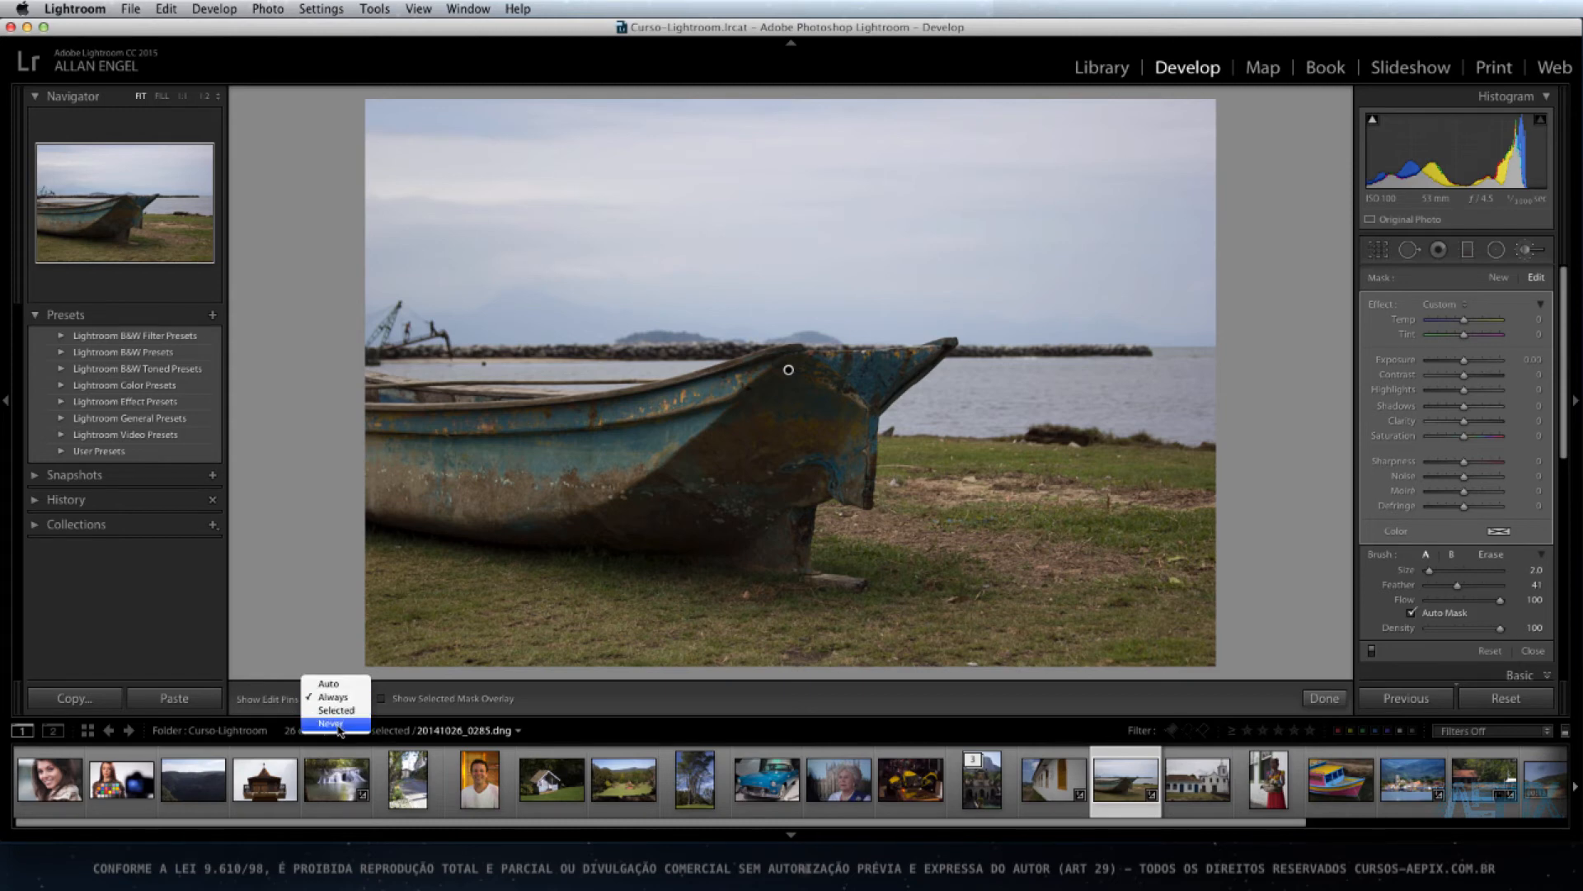
click(333, 724)
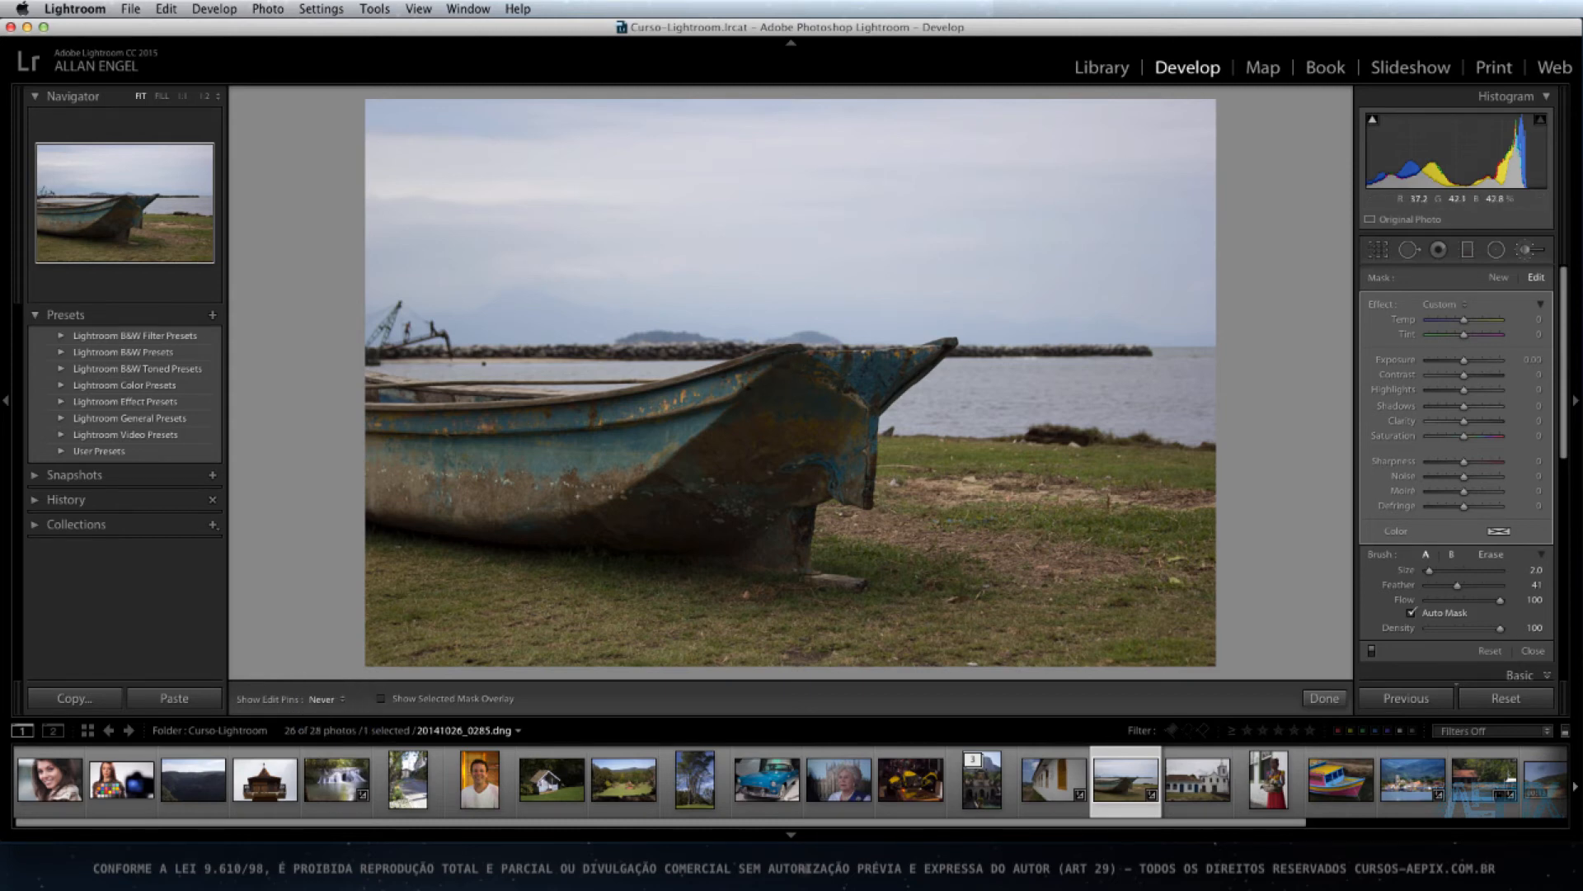
click(333, 701)
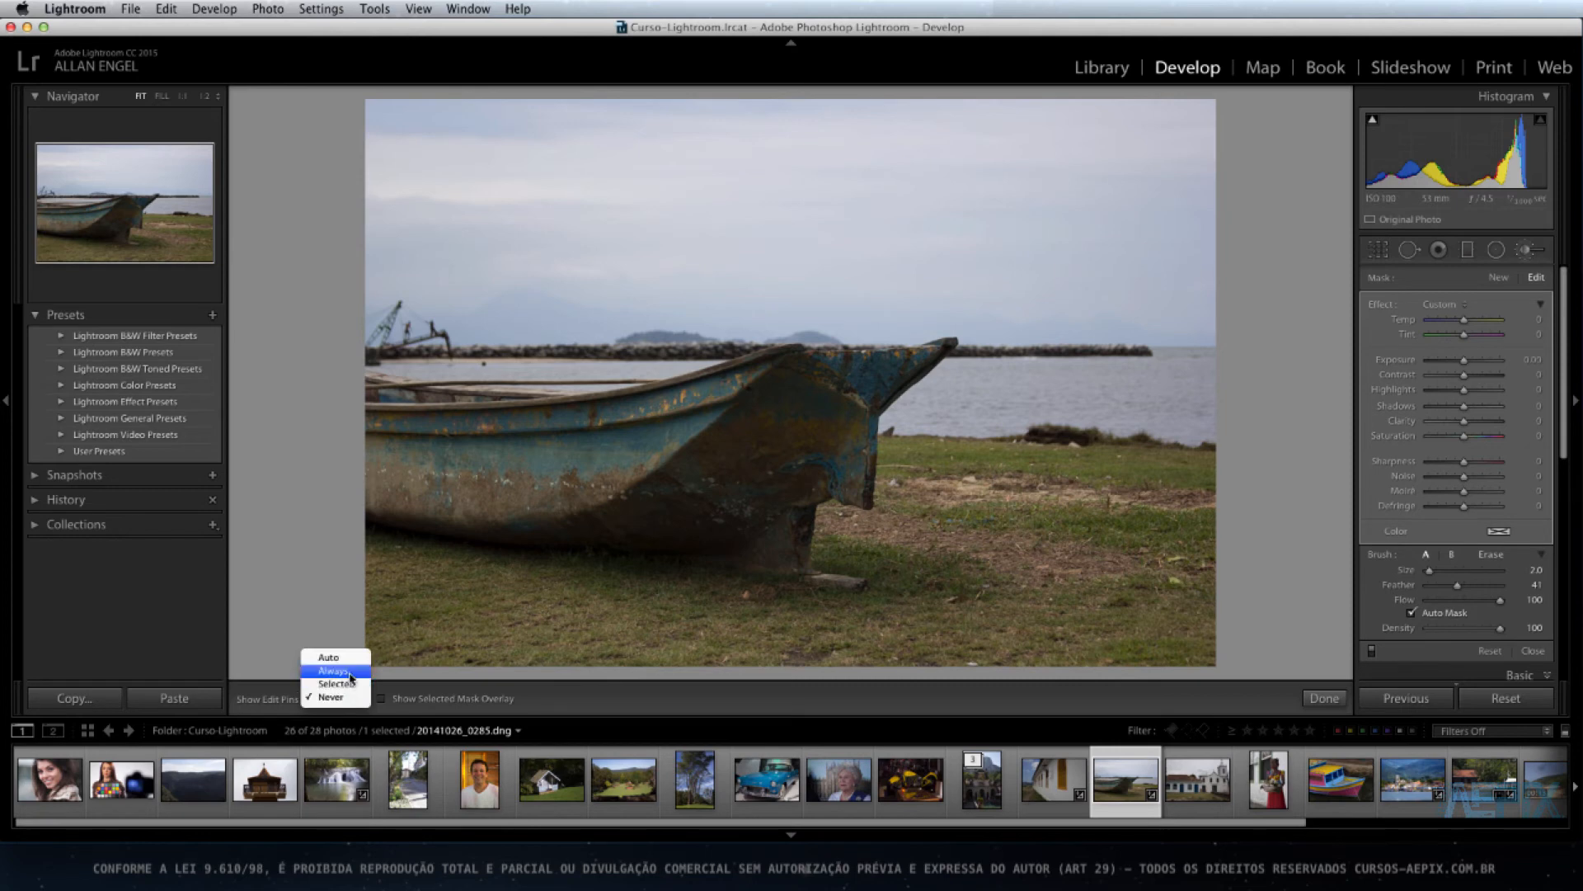
click(334, 670)
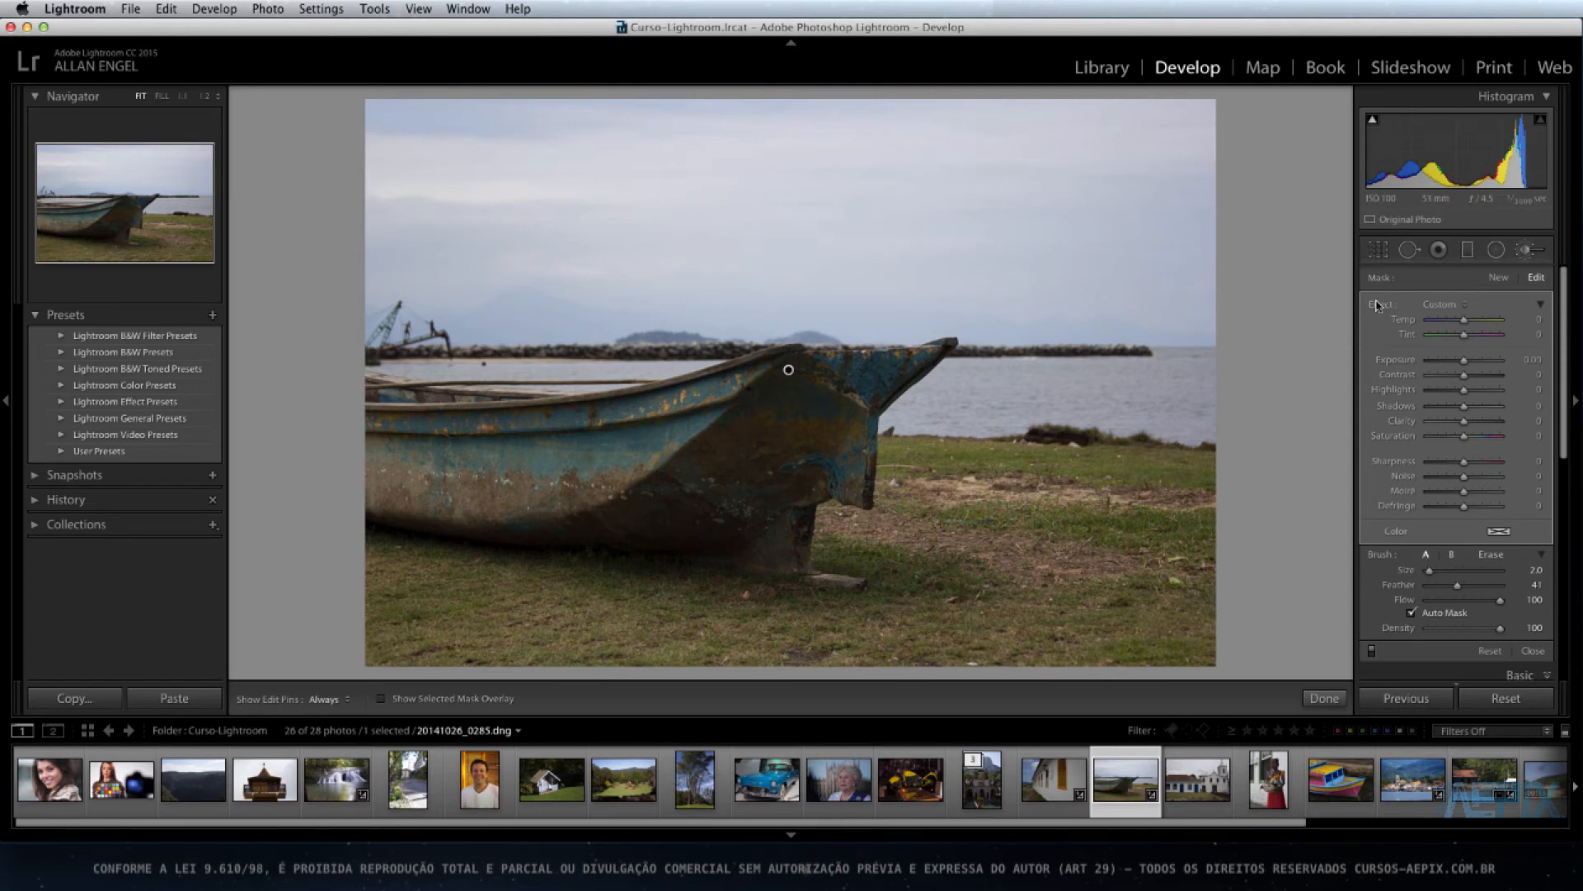
Try the Sharpness and Exposure effect presets on the boat's mask, and reset Exposure to its default
click(1465, 305)
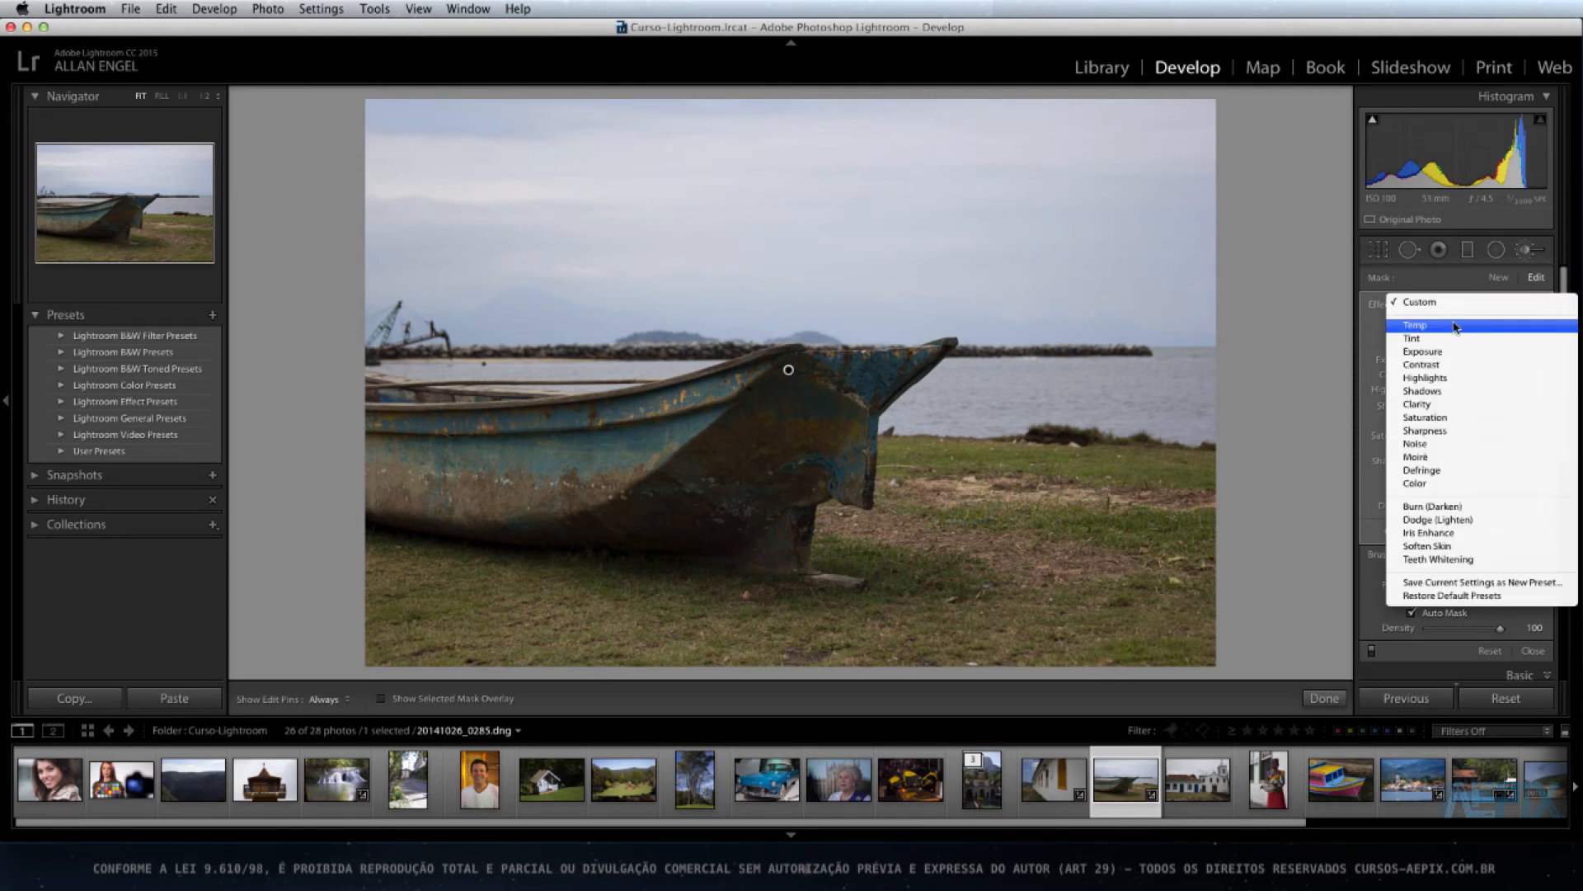
click(1434, 430)
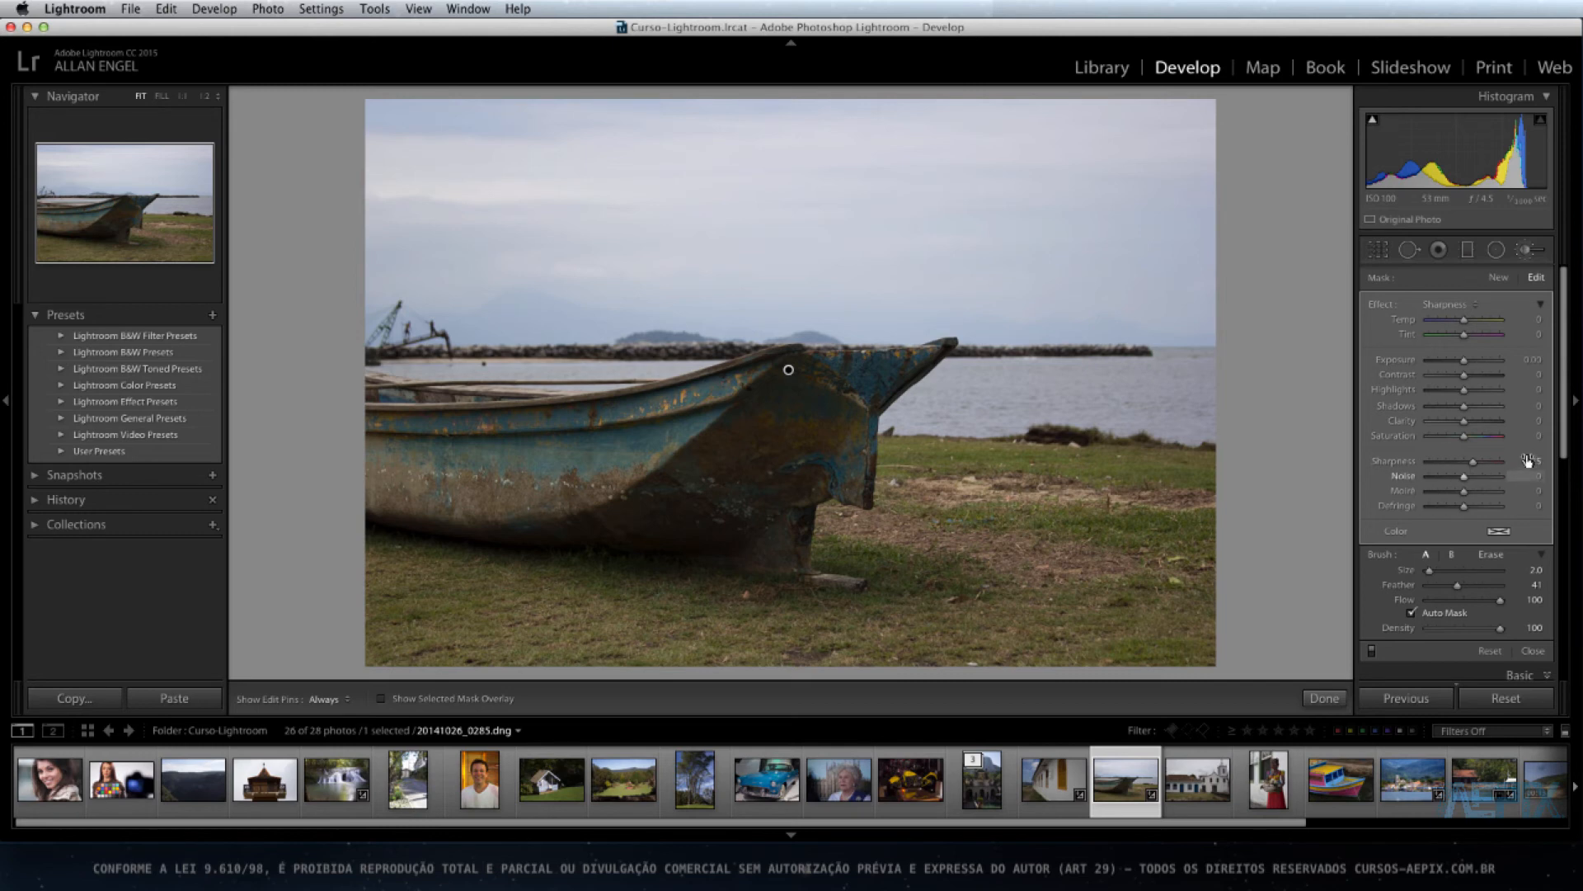
click(1464, 304)
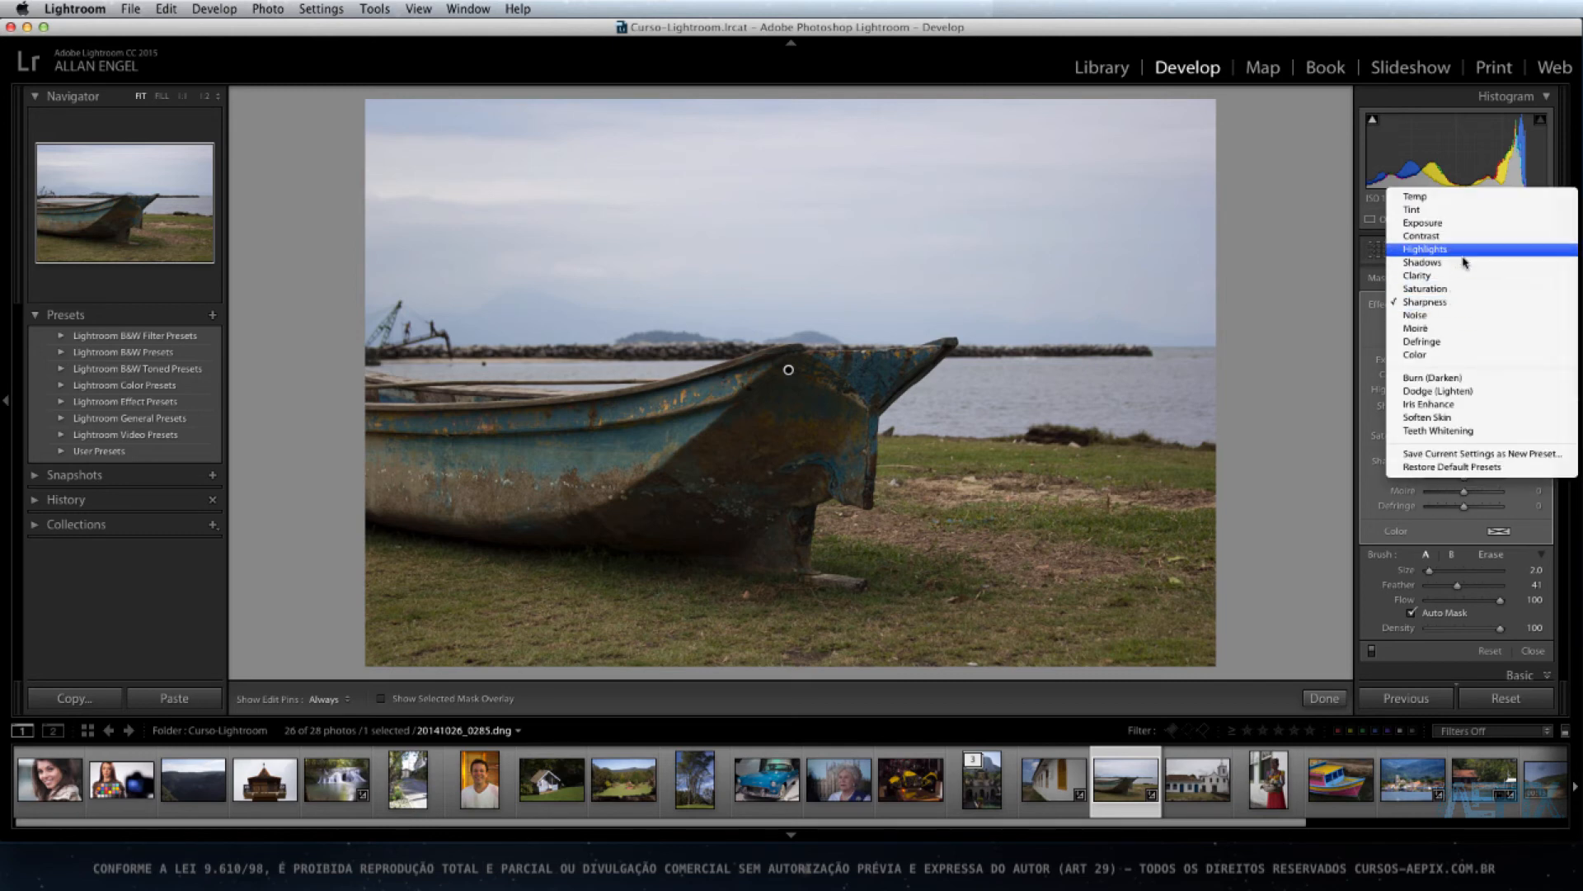
click(1458, 224)
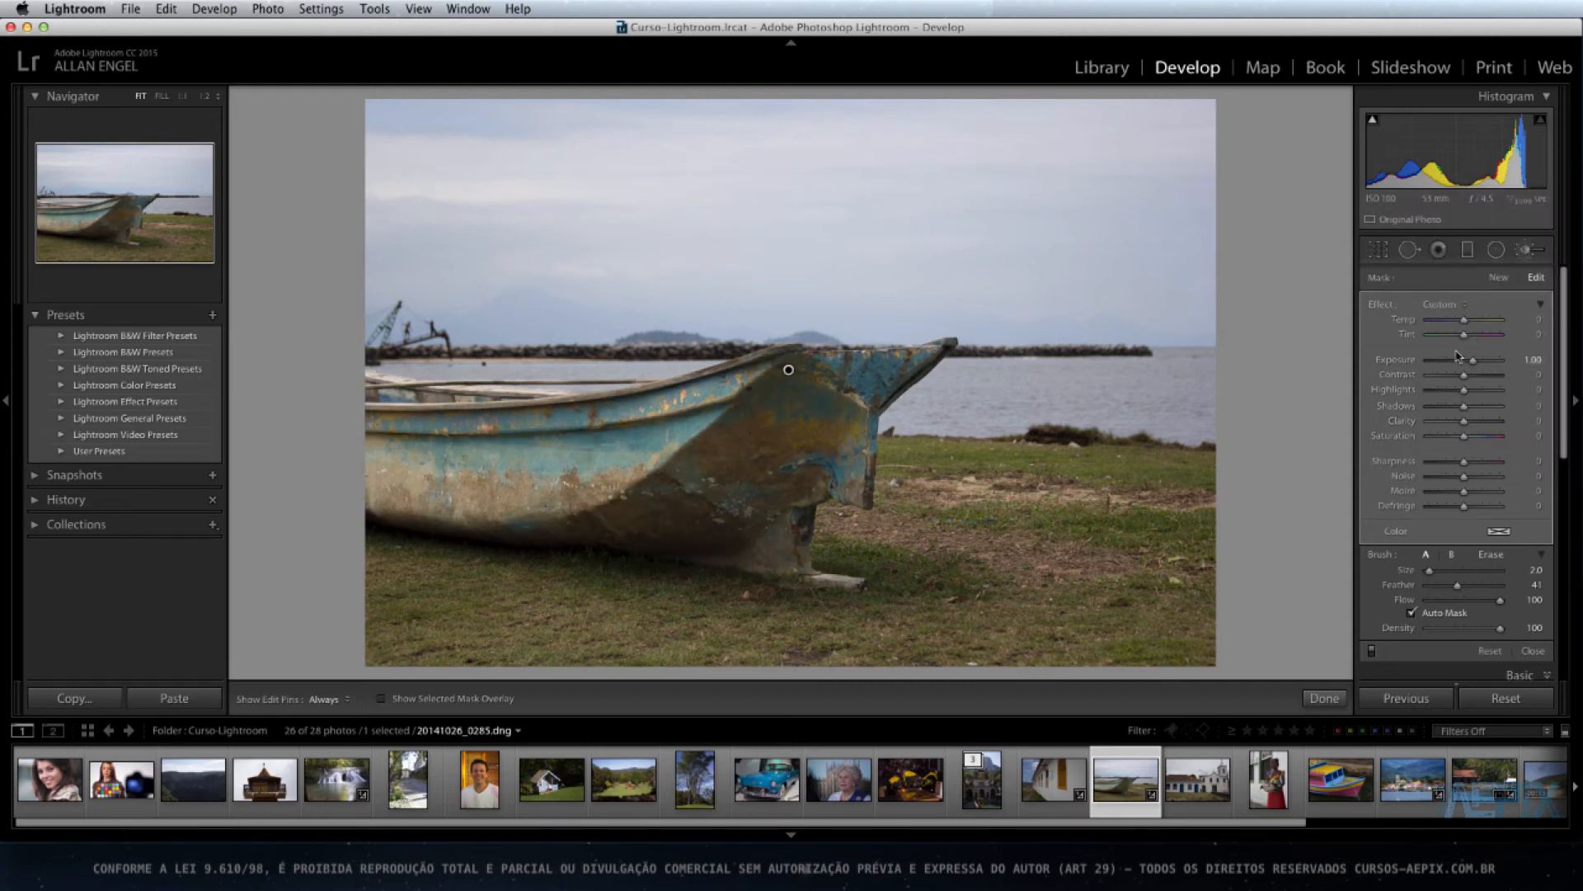
double_click(1399, 364)
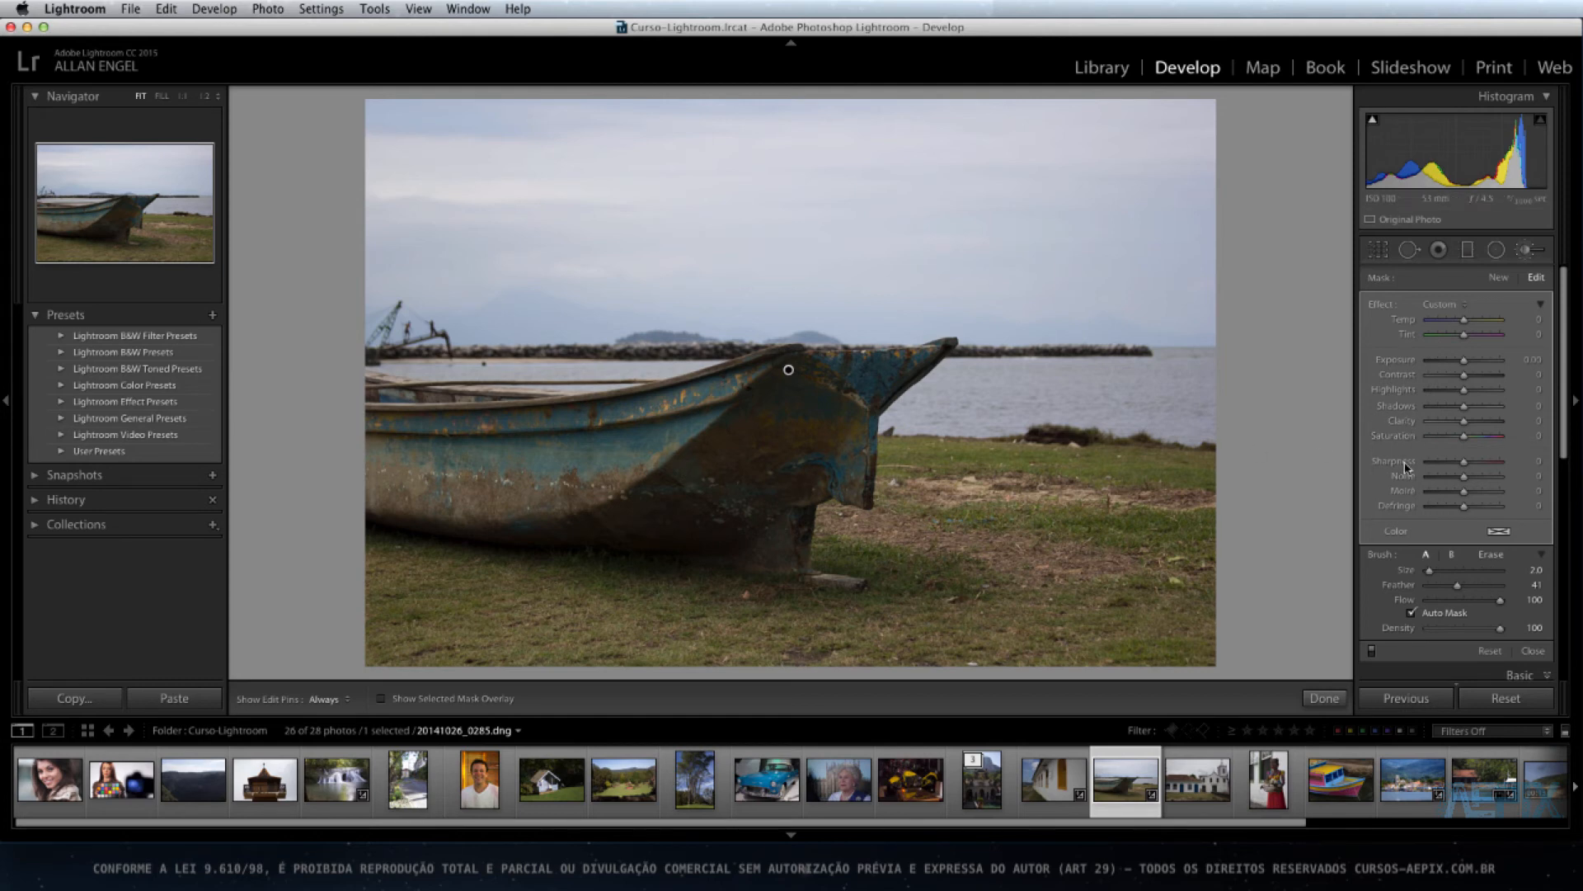
Bring out the boat's texture, comparing the brush effect off and on, and finish with Sharpness 58, Clarity 59 and Exposure 0.36
drag(1465, 467, 1417, 467)
drag(1432, 467, 1517, 469)
drag(1464, 422, 1487, 425)
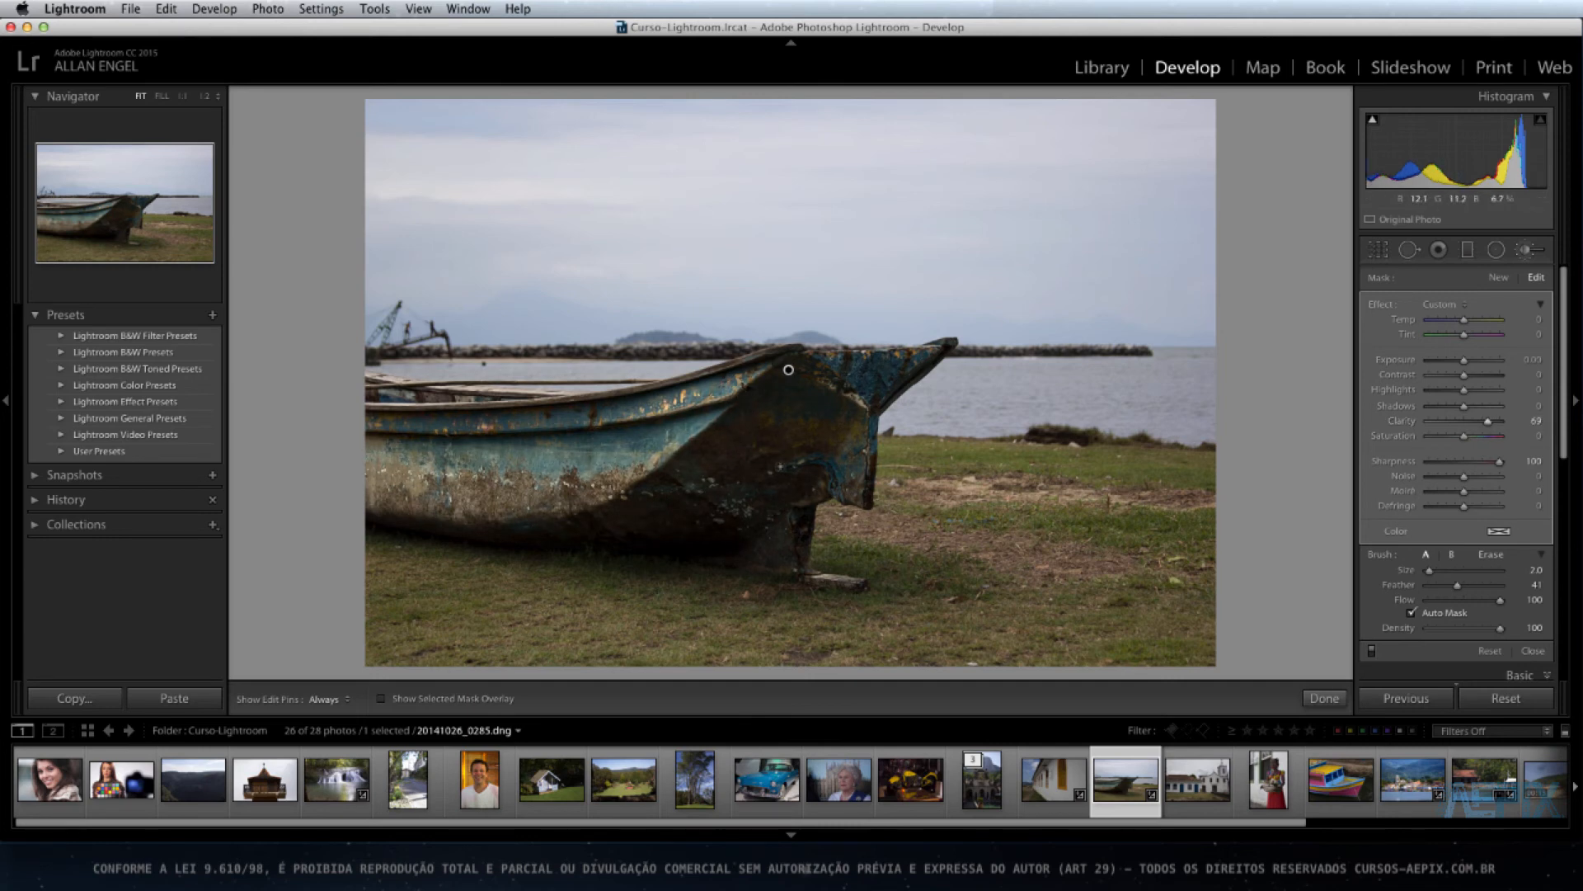
click(1372, 650)
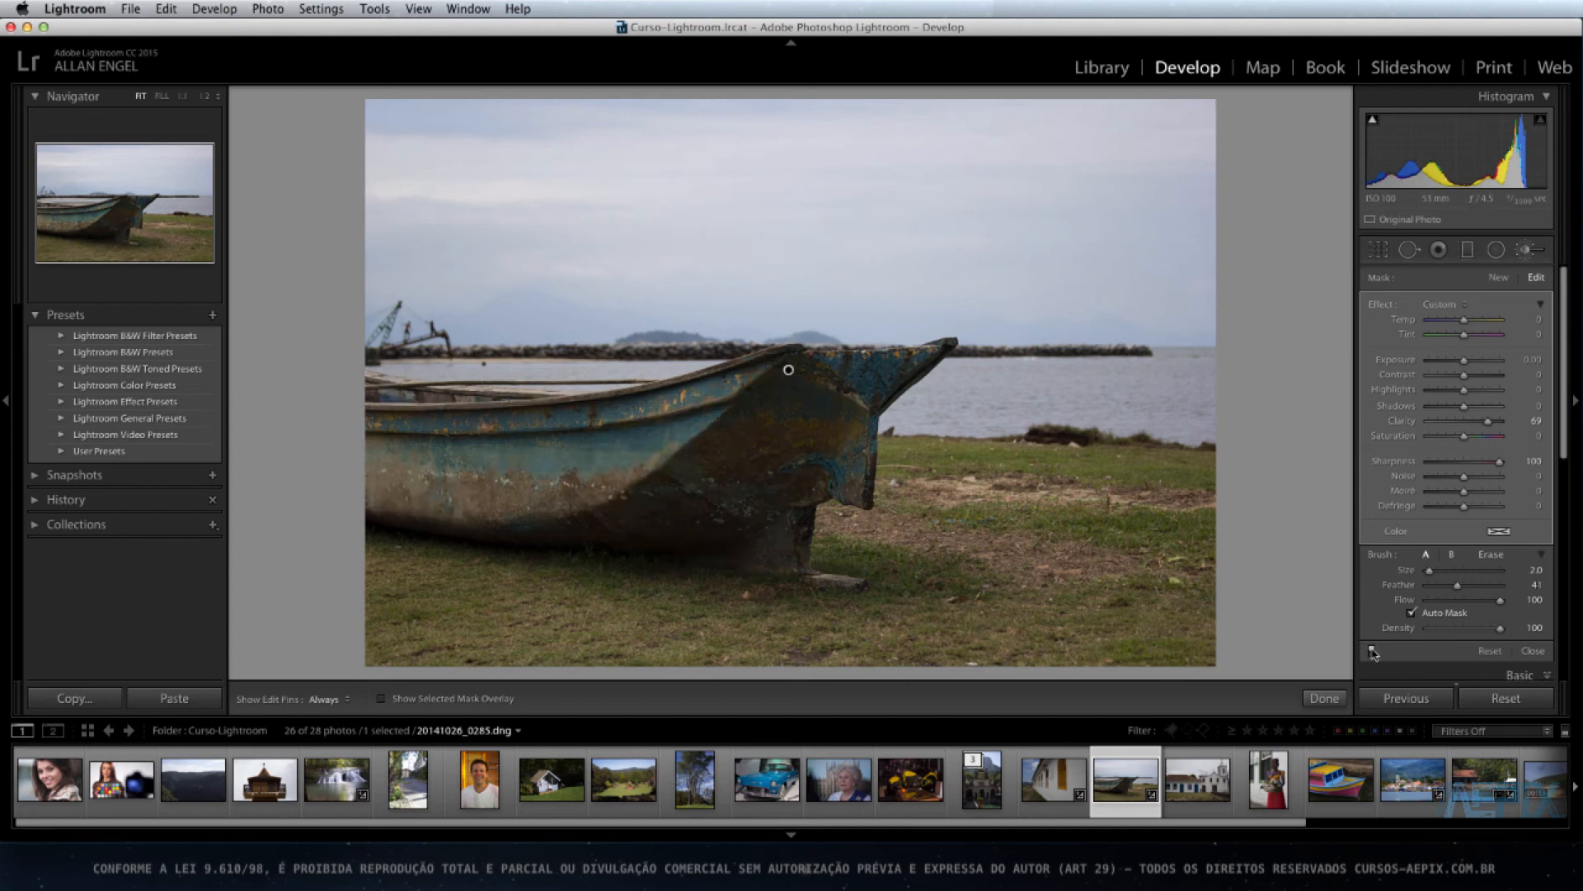
click(1372, 651)
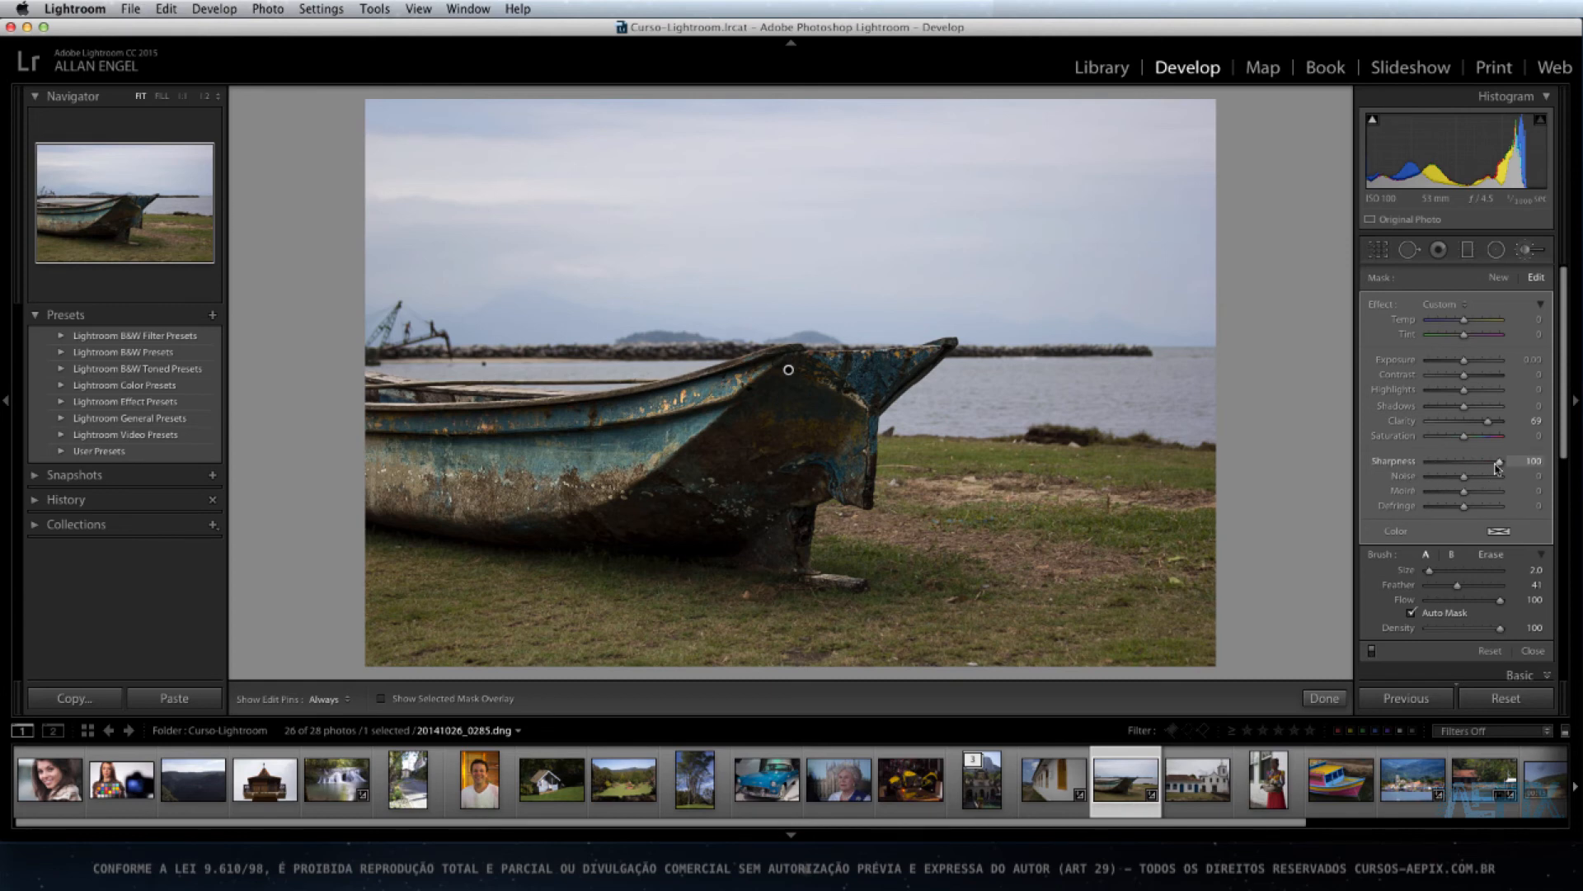
drag(1495, 464, 1483, 466)
drag(1466, 361, 1466, 361)
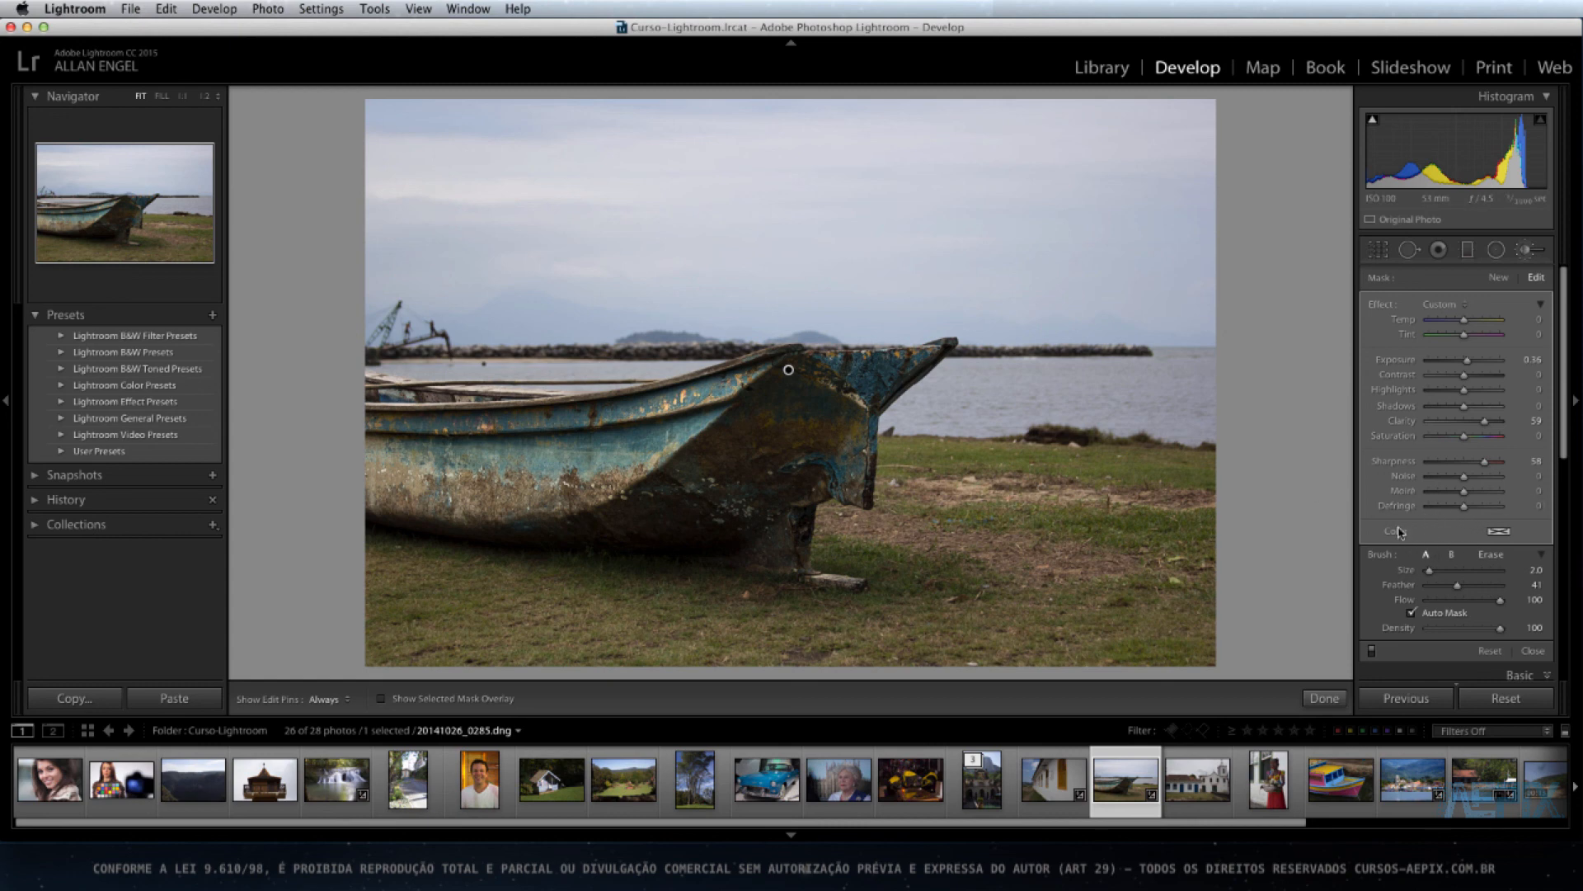
Try blue, yellow and red color tints on the boat's mask, return the tint saturation to 0%, and close the color picker
click(1499, 533)
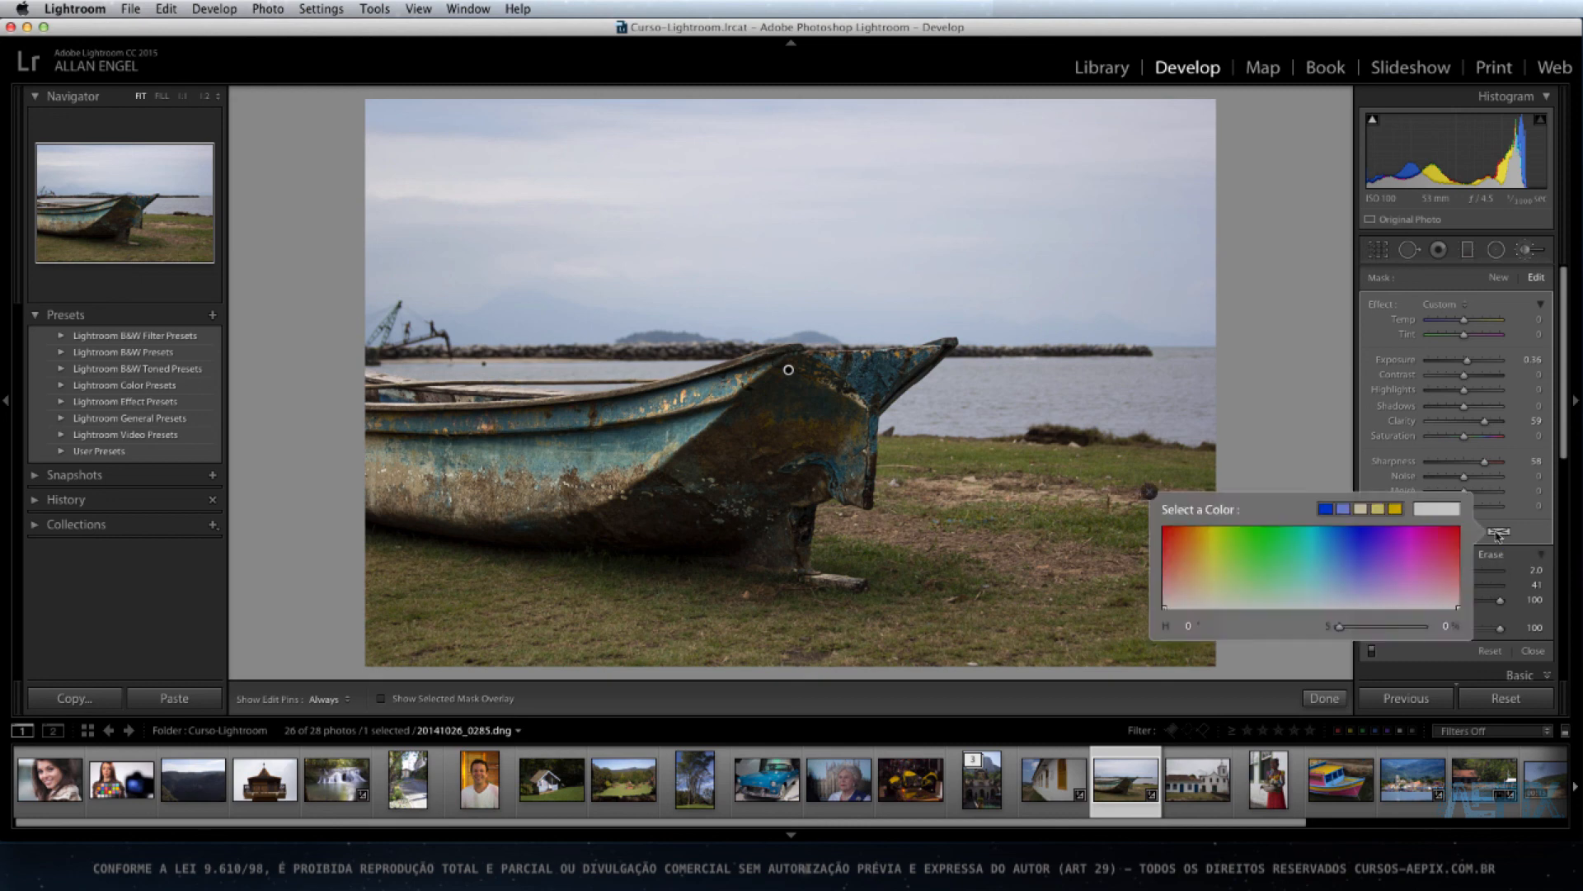
click(1354, 541)
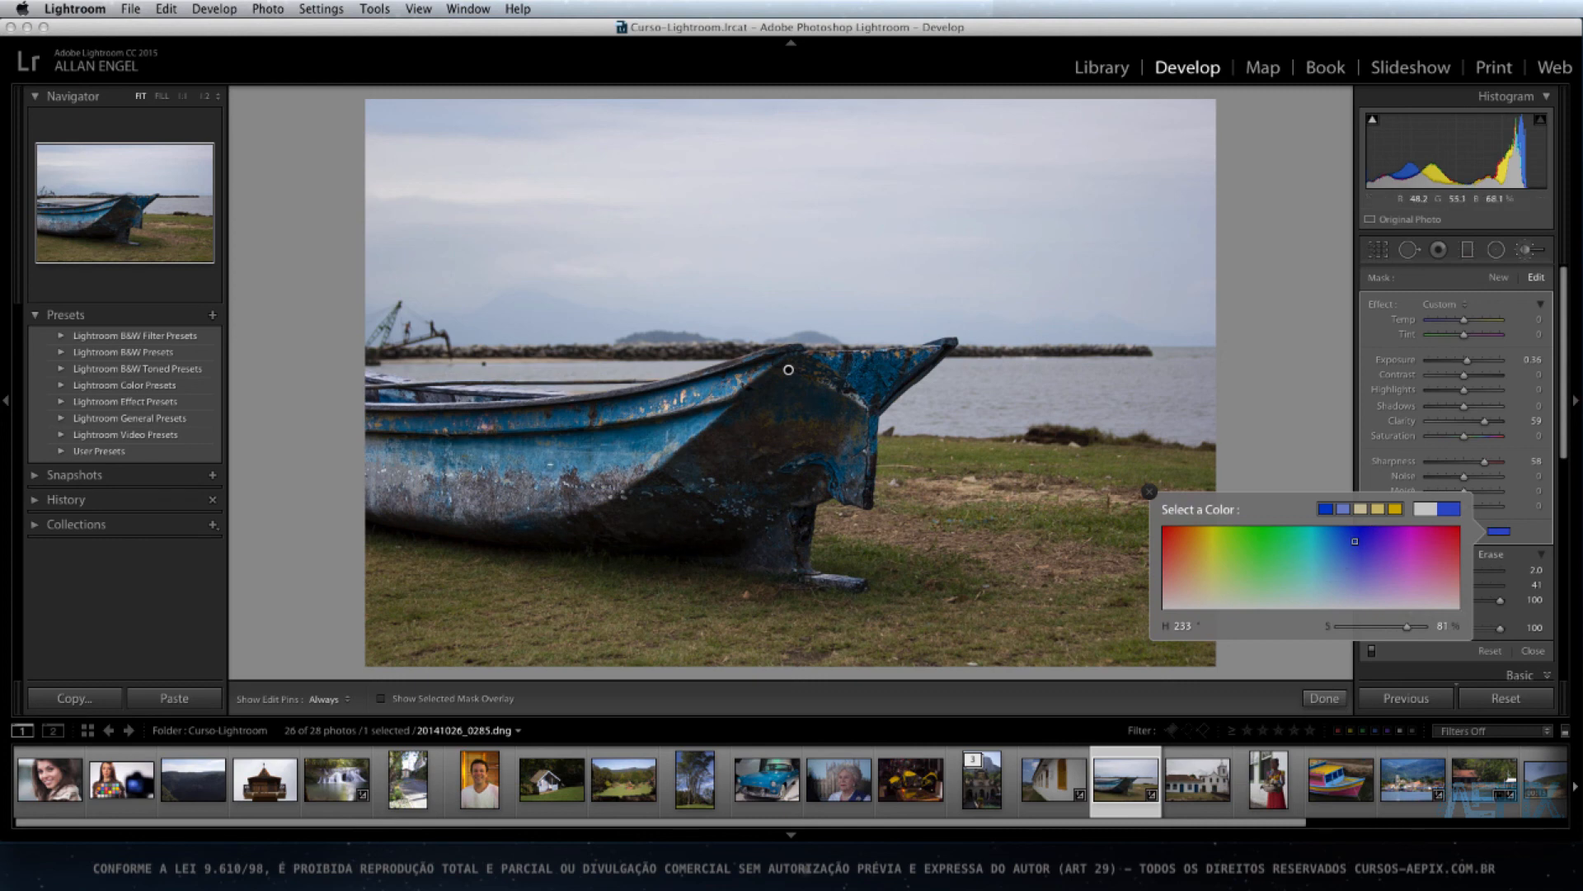
click(1209, 548)
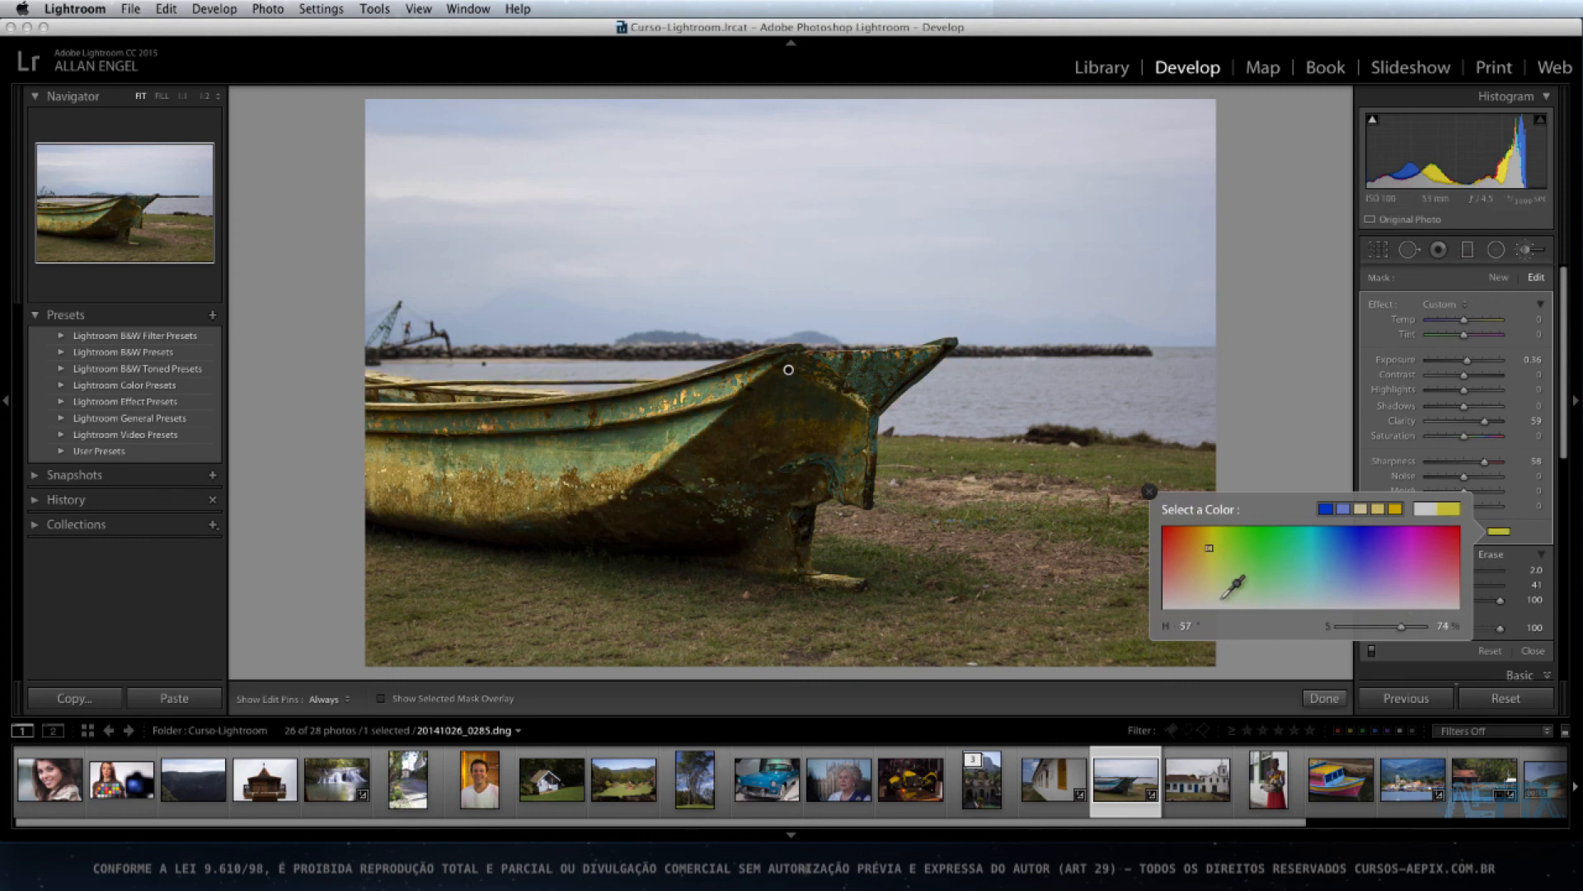
click(1170, 543)
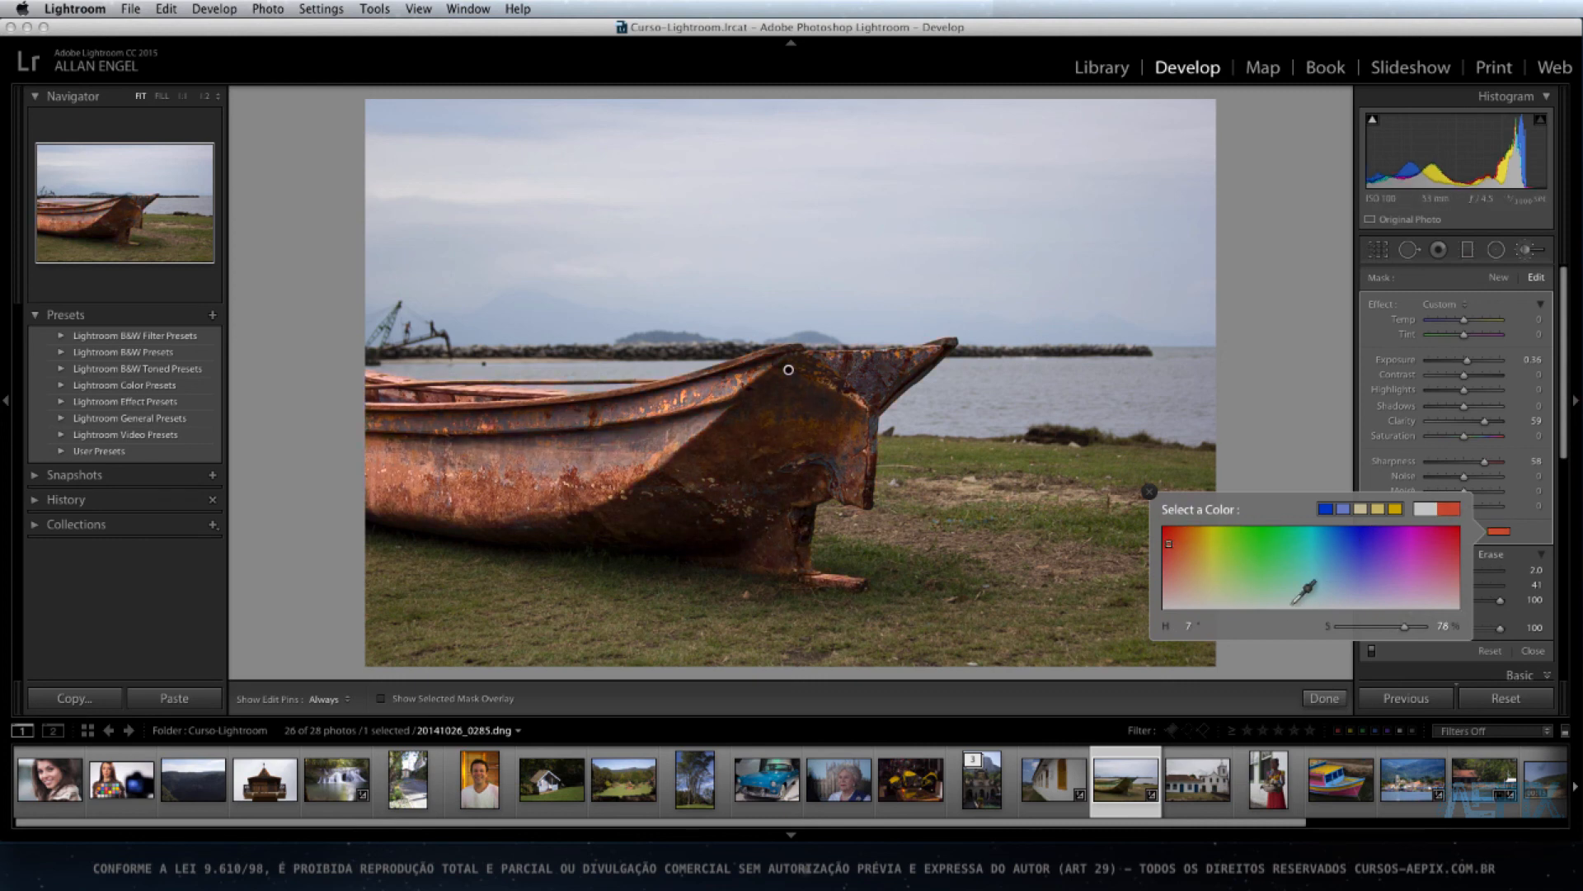
click(1350, 552)
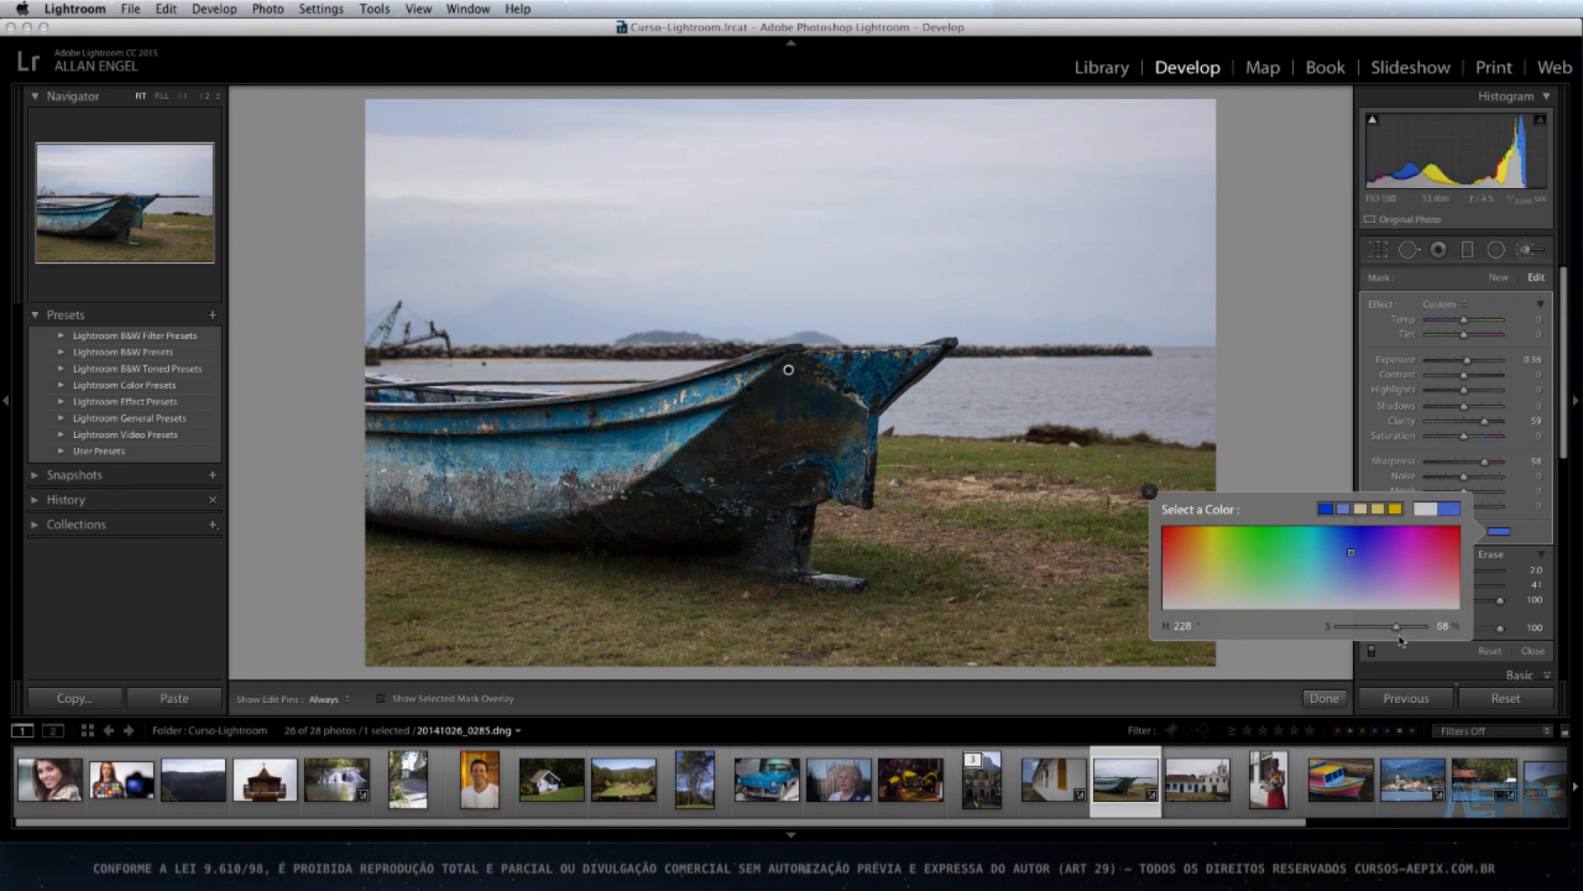
mouse_move(1393, 632)
mouse_down()
mouse_move(1325, 635)
mouse_move(1429, 637)
mouse_move(1341, 636)
mouse_up()
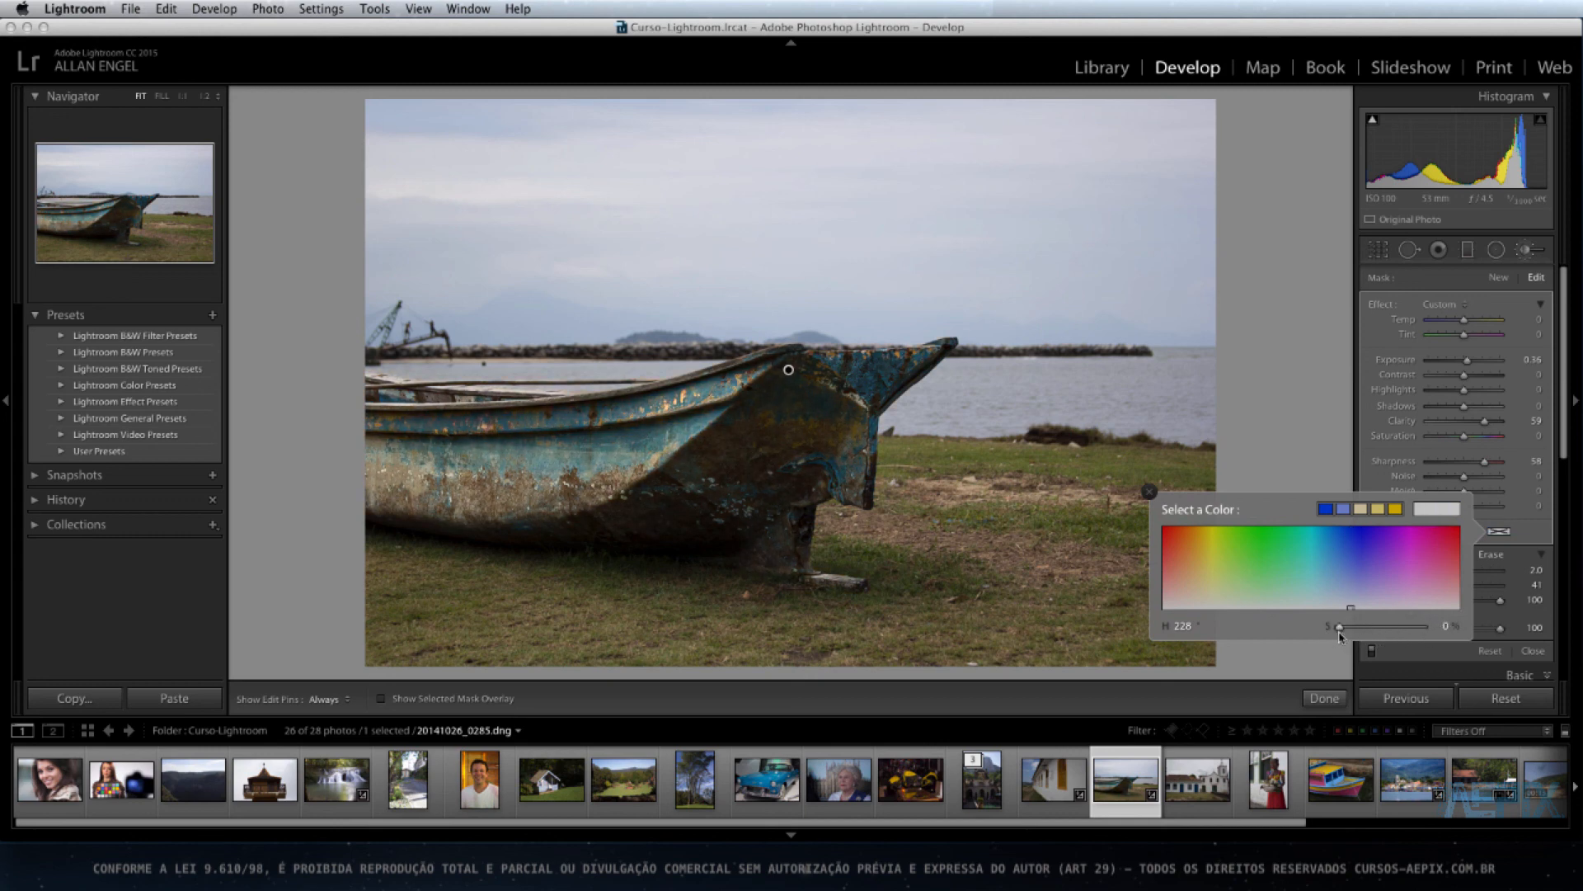
click(1149, 494)
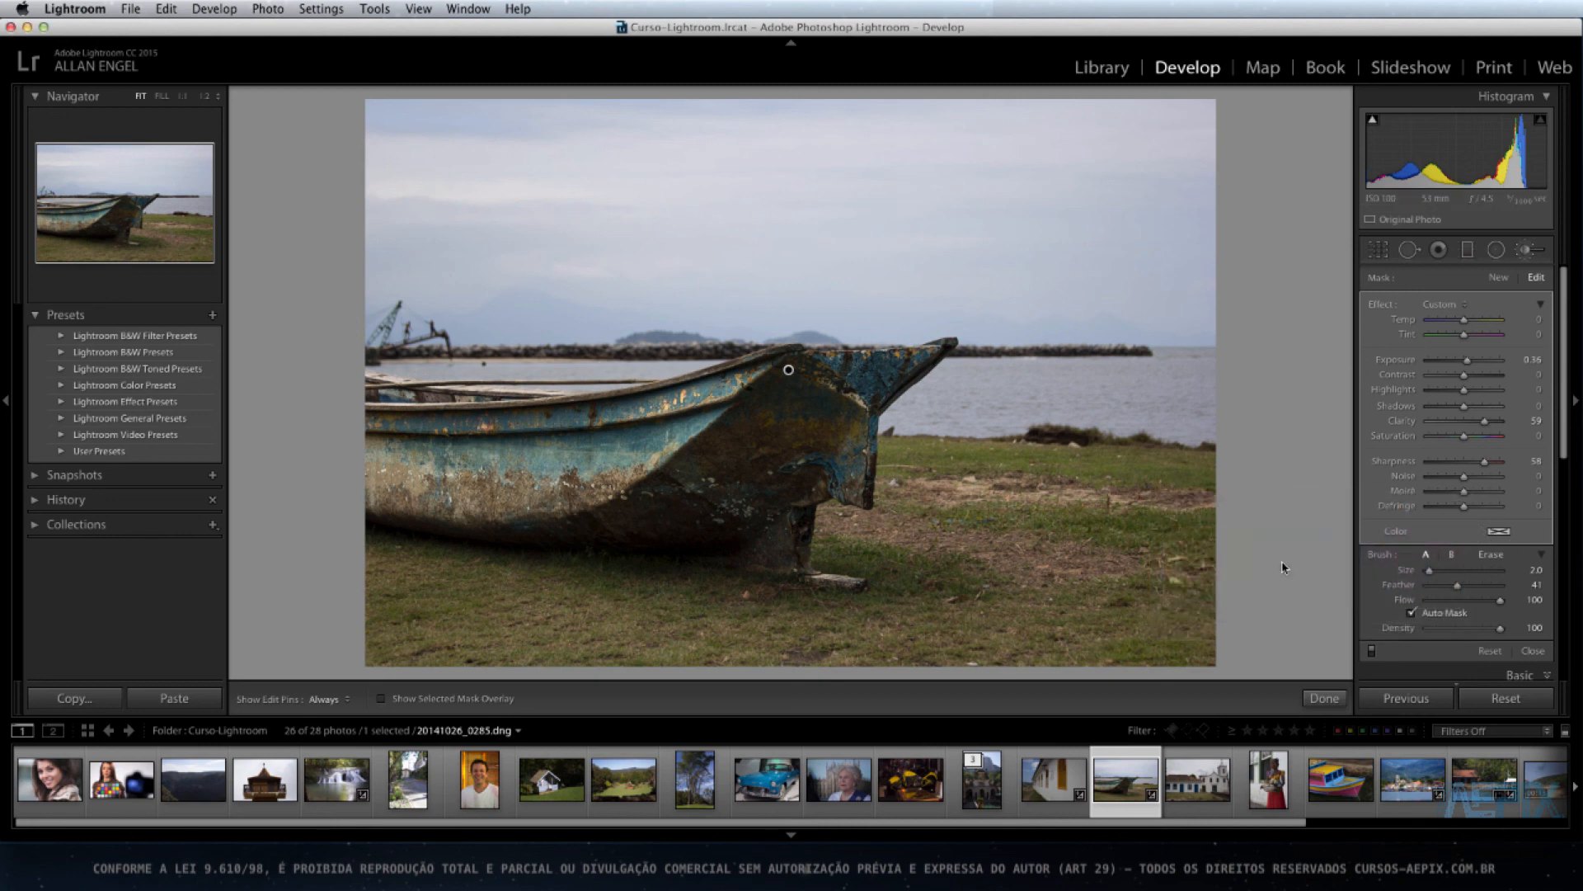